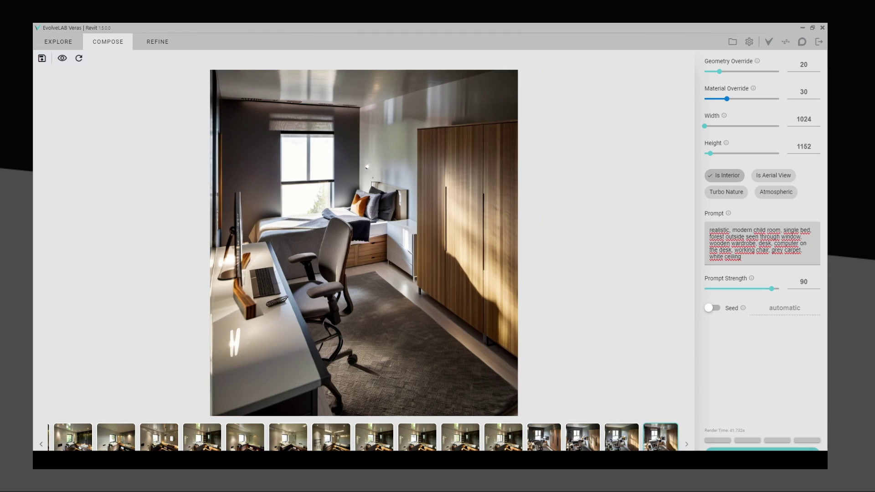
click(555, 448)
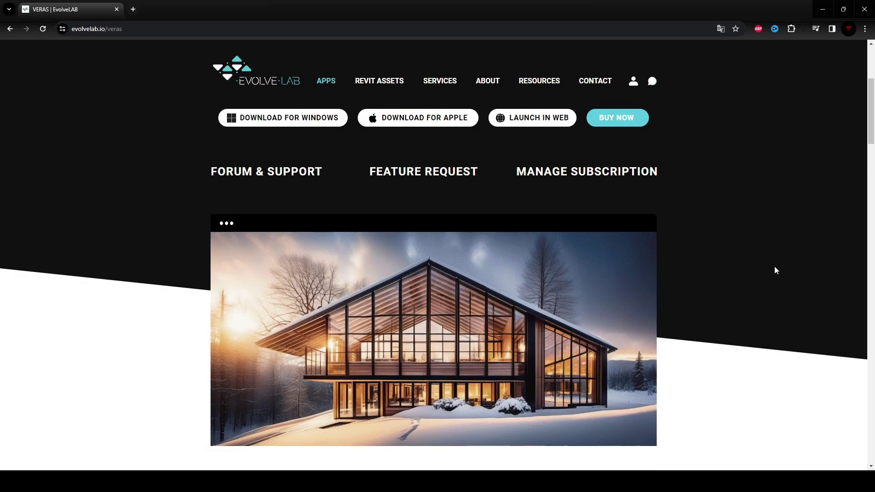
scroll(771, 269, up, 5)
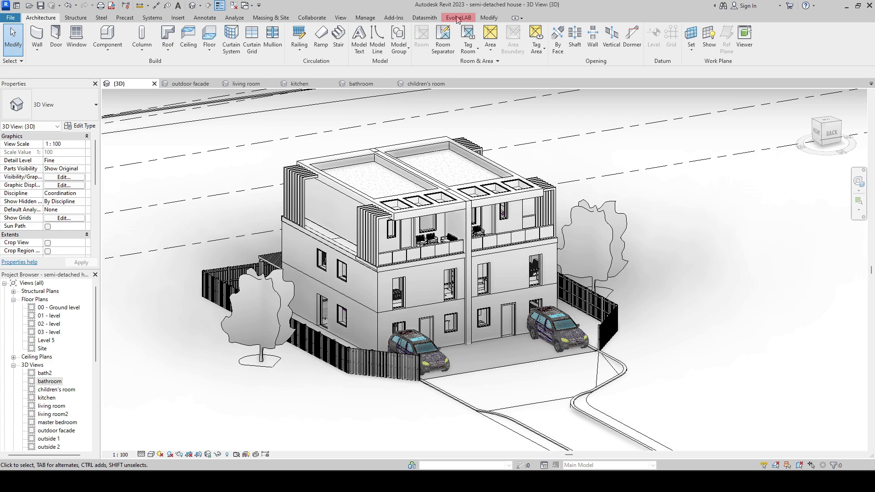
- Look through the prepared camera views of the outdoor facade, living room, kitchen, bathroom and children's room
click(458, 19)
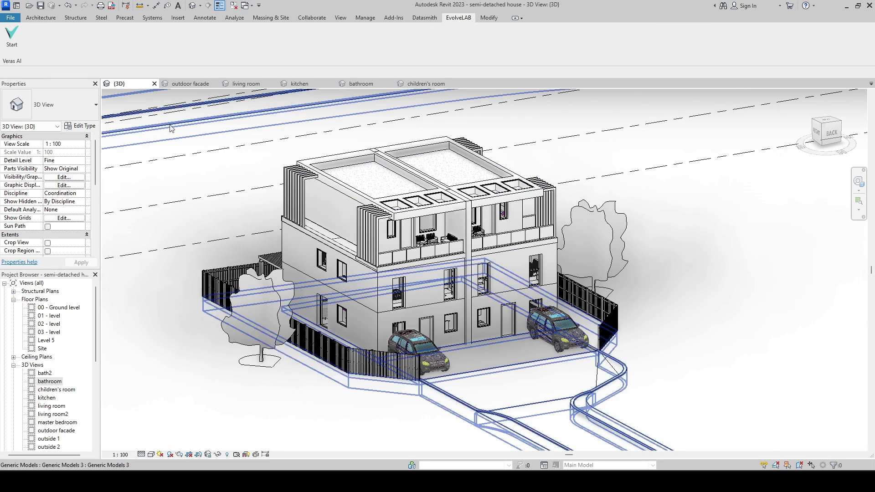
click(180, 83)
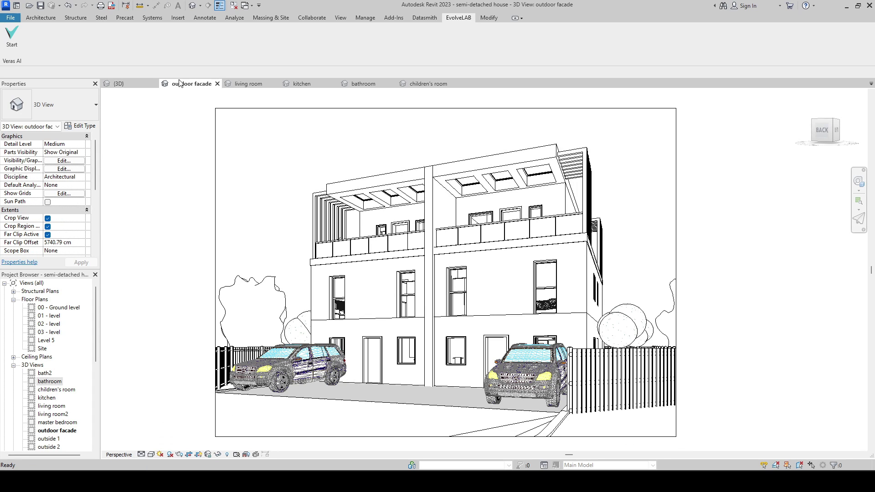
click(255, 84)
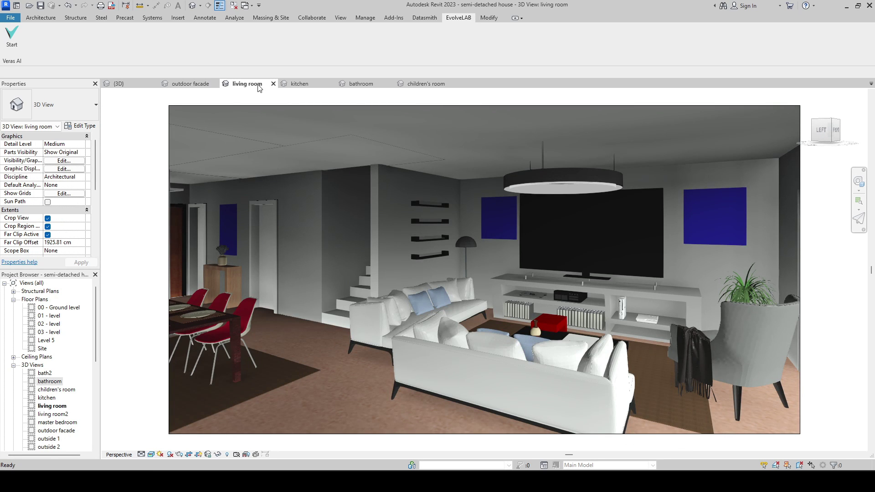
click(290, 84)
click(372, 84)
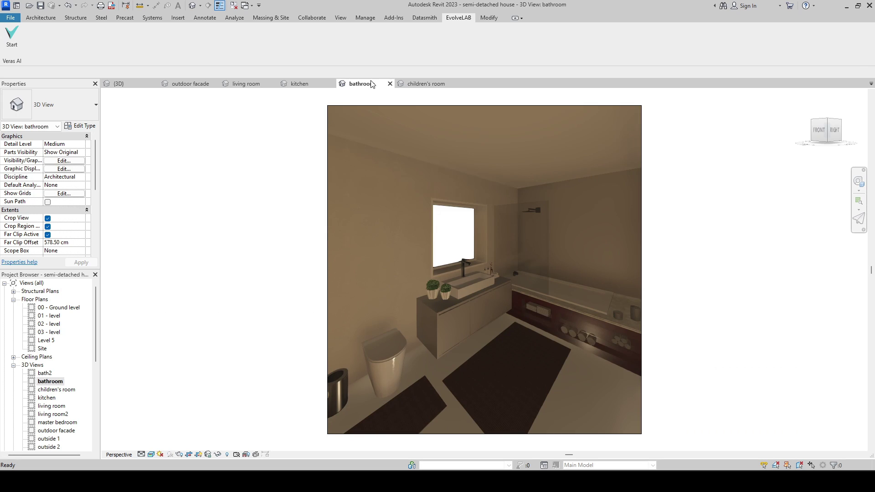
click(428, 85)
- Set the outdoor facade view's graphic display style to Realistic with edges hidden
click(187, 84)
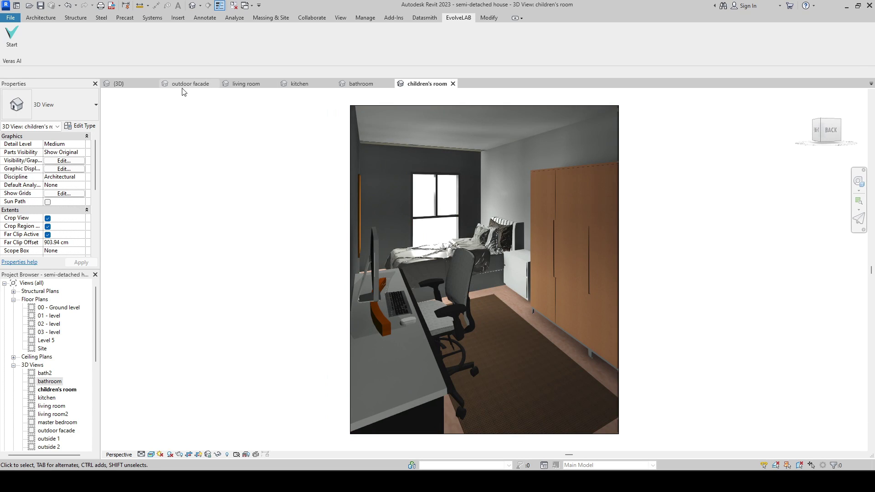
click(154, 454)
click(171, 396)
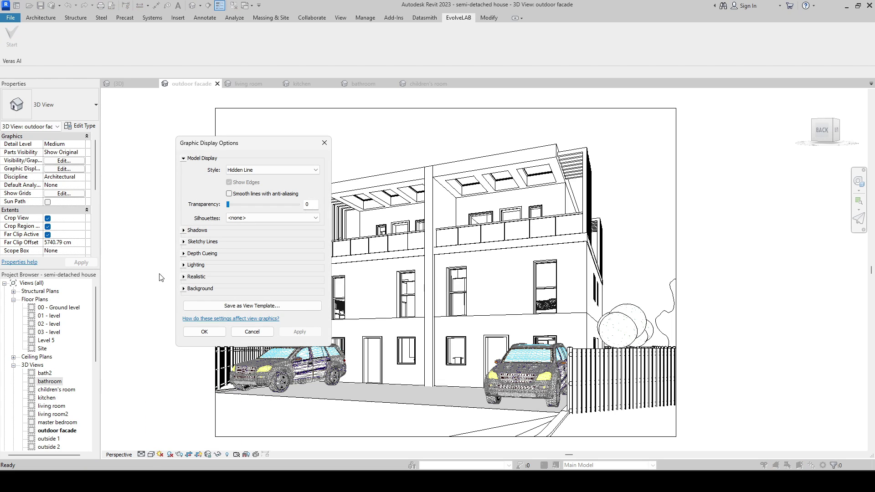
click(273, 170)
click(243, 202)
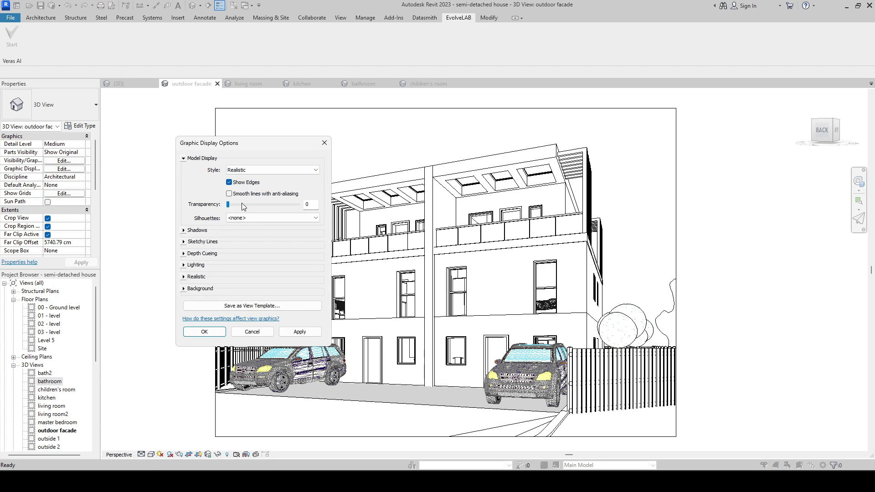
click(229, 182)
- Give the outdoor facade view a Gradient background and apply the graphic display options
click(187, 265)
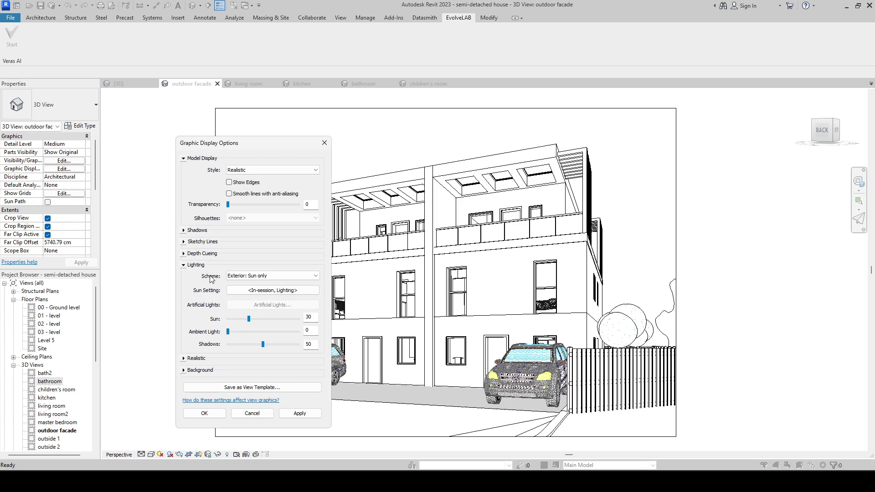
click(184, 265)
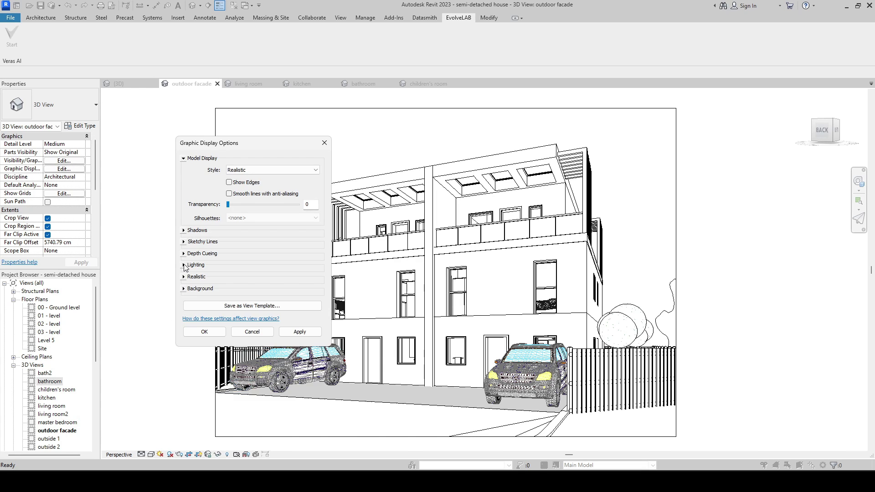
click(183, 288)
click(273, 301)
click(246, 322)
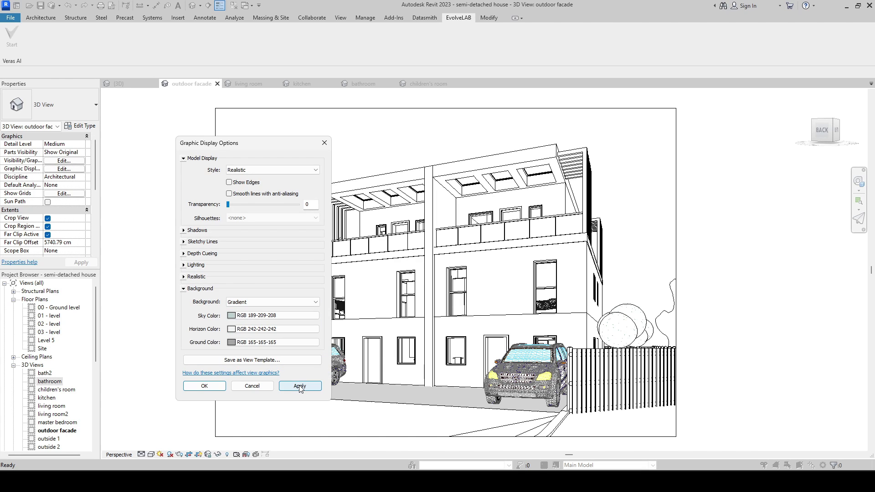
click(300, 387)
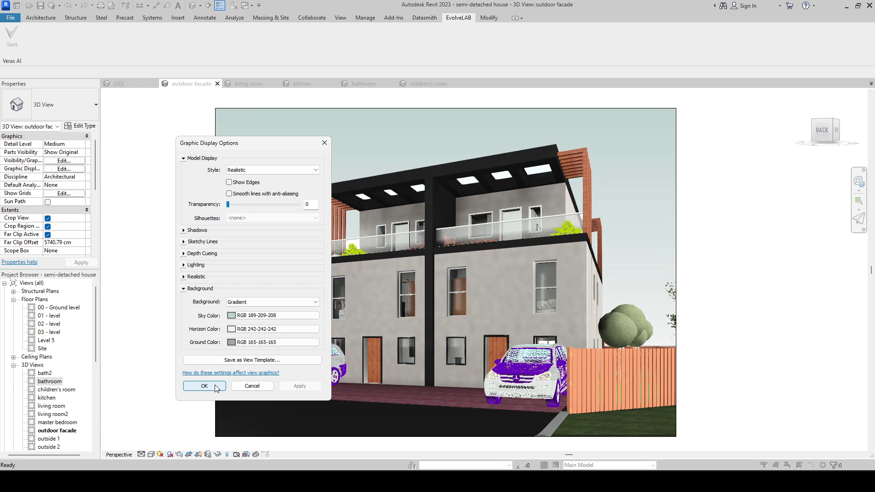
click(216, 386)
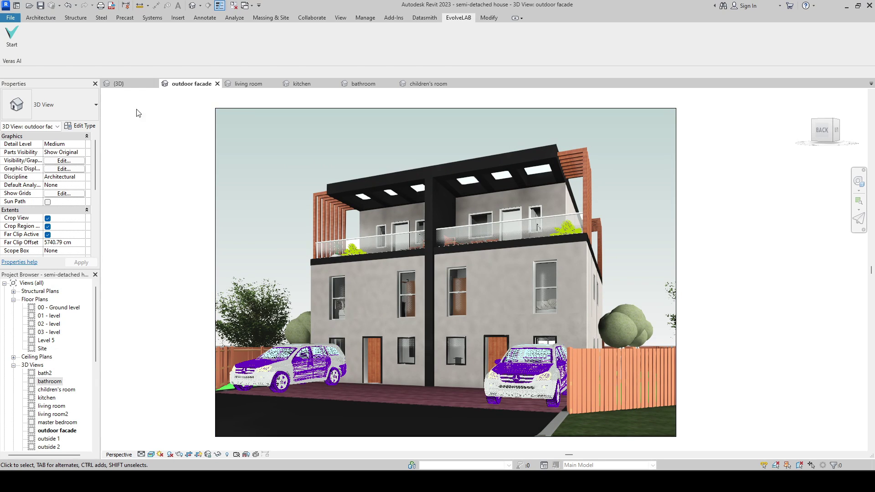
- Launch Veras AI from the outdoor facade view in a maximized window and browse its preset render styles
click(4, 35)
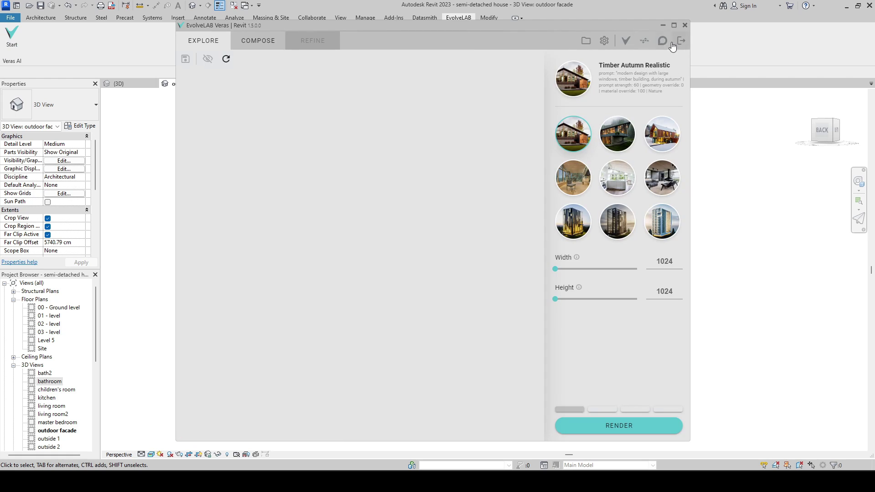
click(674, 25)
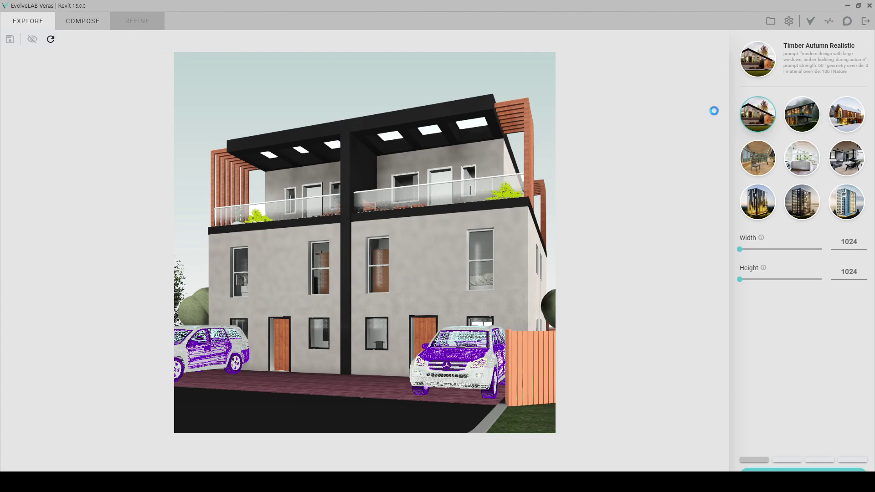
click(802, 114)
click(838, 119)
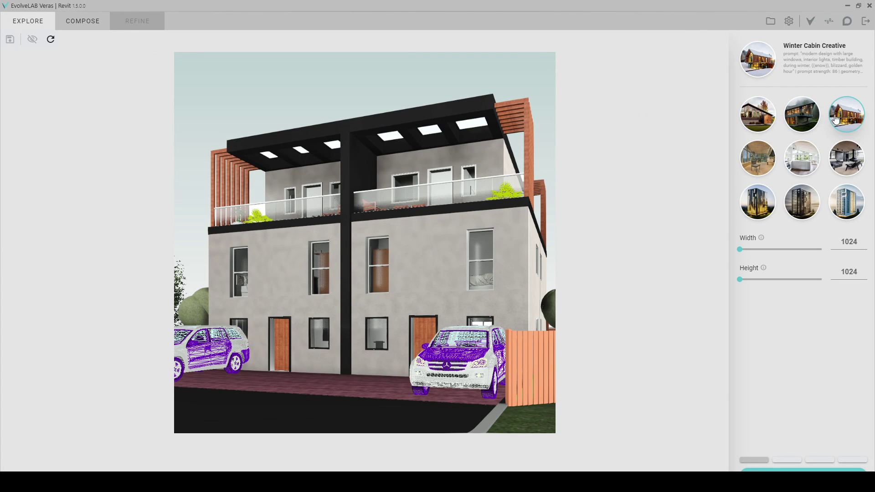
click(760, 163)
click(800, 163)
click(847, 158)
click(773, 202)
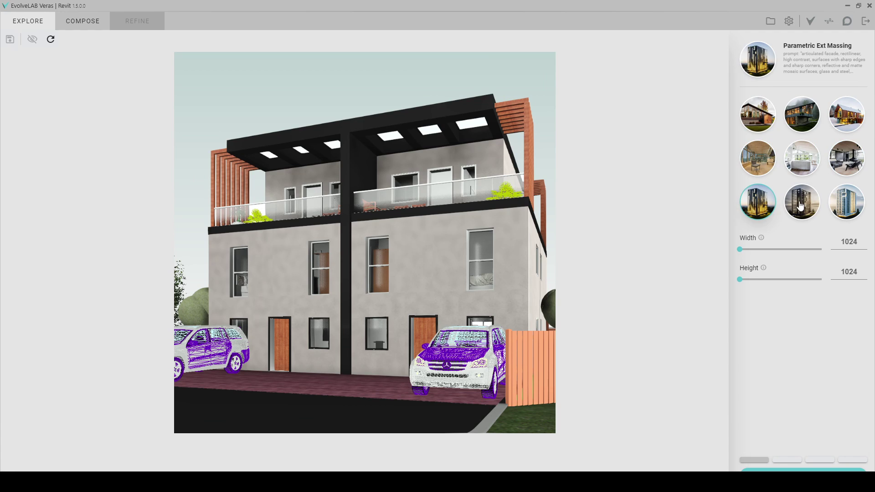
click(802, 203)
- Choose the Living Room - Keep Materials preset, set the image width to 1408, and open its compose settings
click(758, 162)
drag(740, 251, 759, 249)
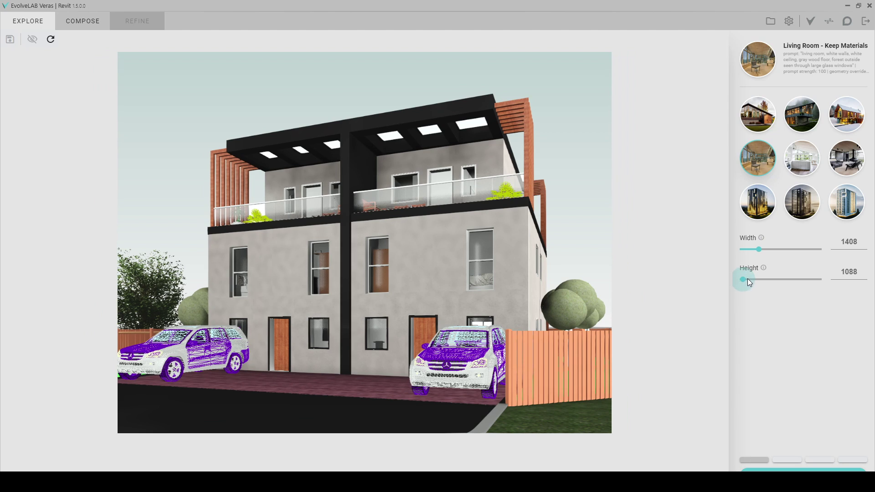
click(82, 23)
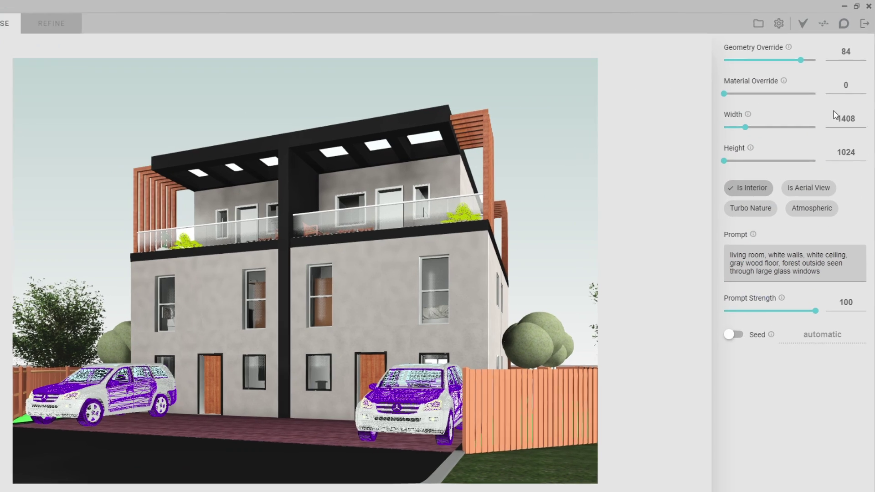
- Read the explanations of the Geometry Override, Material Override, Prompt and Prompt Strength settings
mouse_move(798, 42)
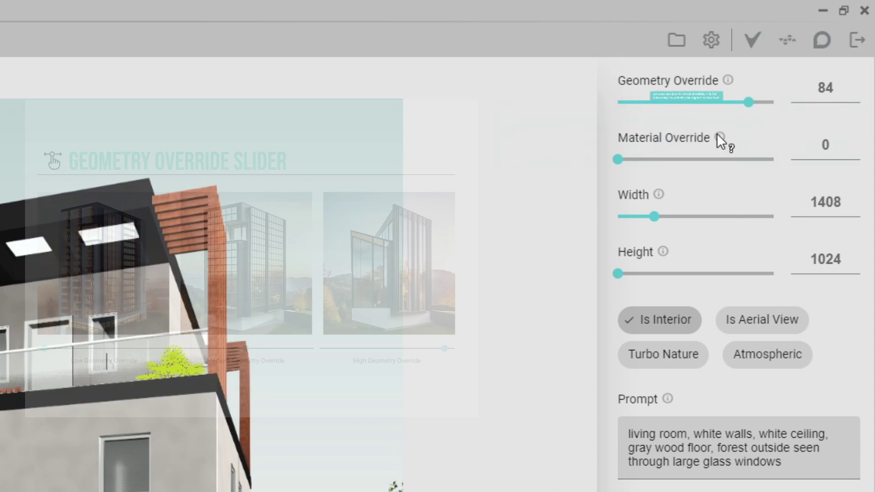
mouse_move(721, 136)
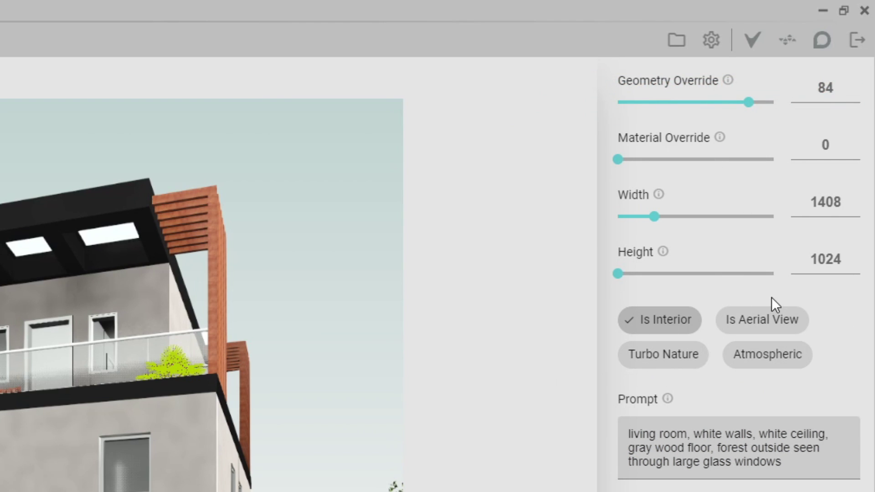
mouse_move(667, 401)
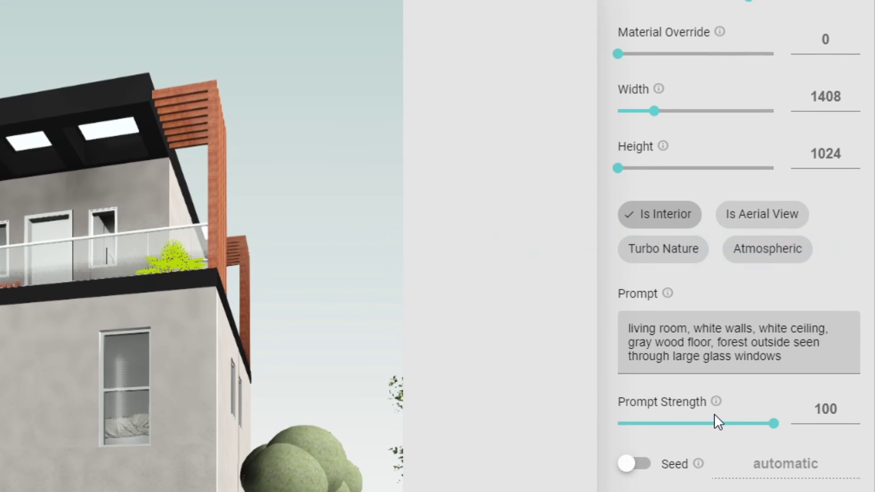
mouse_move(716, 406)
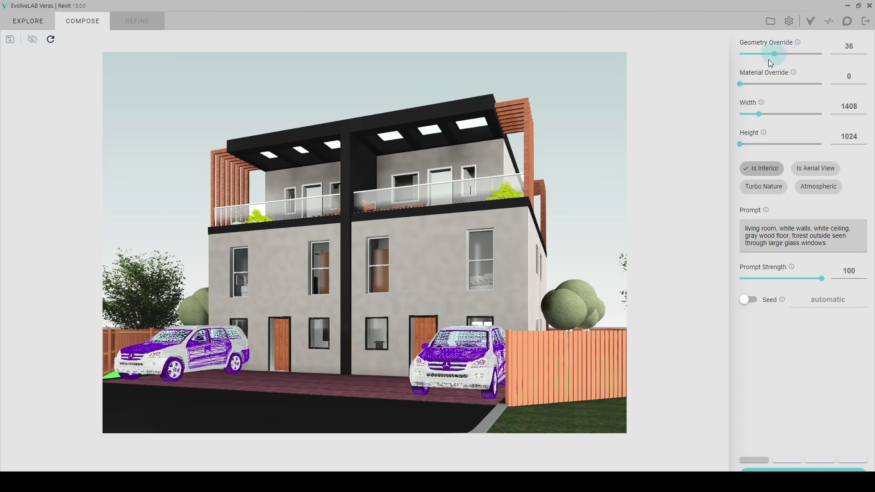
- Render the facade with Geometry Override 28, Material Override 39, an empty prompt and Is Interior turned off
drag(772, 88, 772, 88)
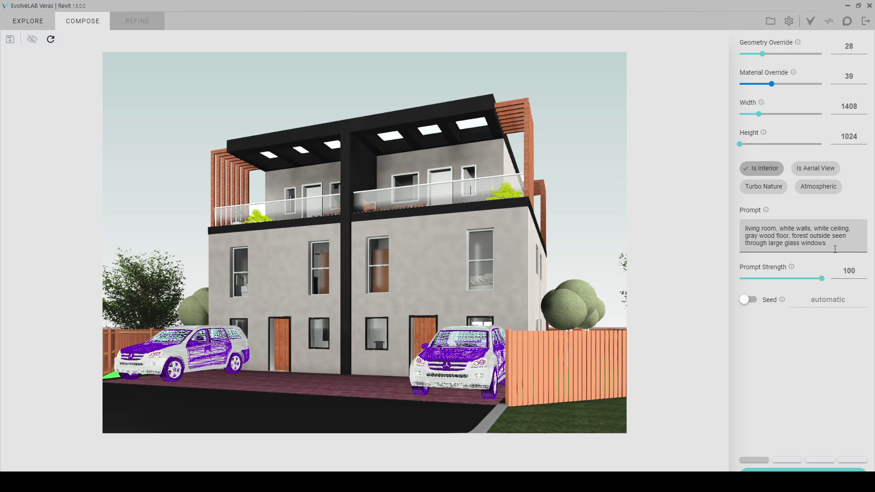
triple_click(797, 236)
key(BackSpace)
mouse_move(767, 207)
click(746, 127)
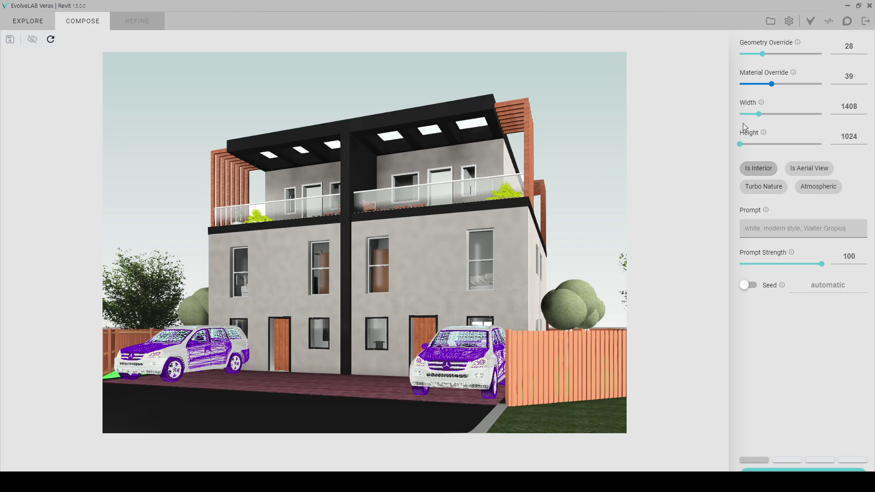
click(808, 470)
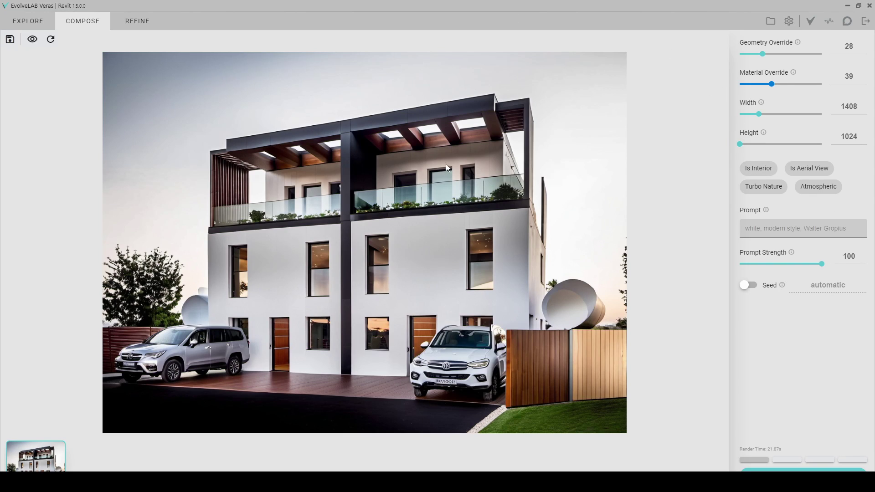
- Set Geometry Override to 20, Material Override to 30 and Prompt Strength to 90, with Turbo Nature enabled
click(851, 46)
text(20)
key(Tab)
text(30)
click(814, 263)
click(764, 186)
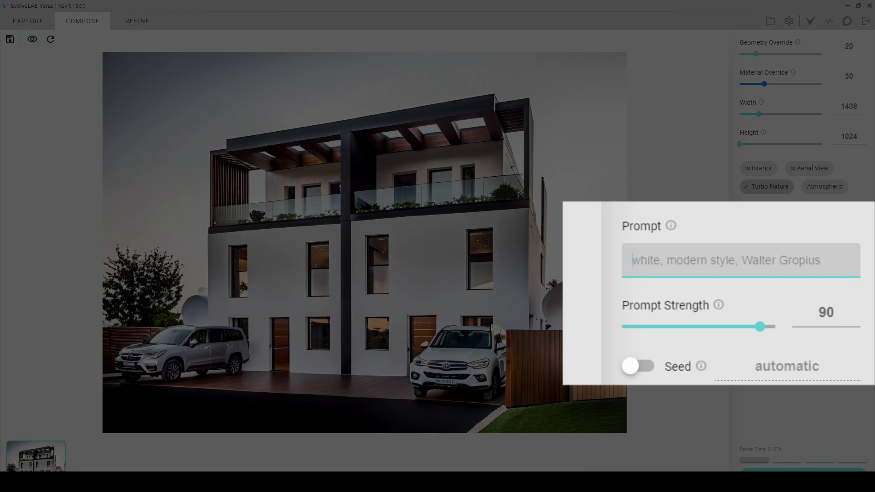
- Begin the prompt with "realistic, modern style, mercedes benz G-class, window reflection, cloudy weather, sun light, stone floor, wooden fence, black windows' profiles"
text(realistic, modern style, m)
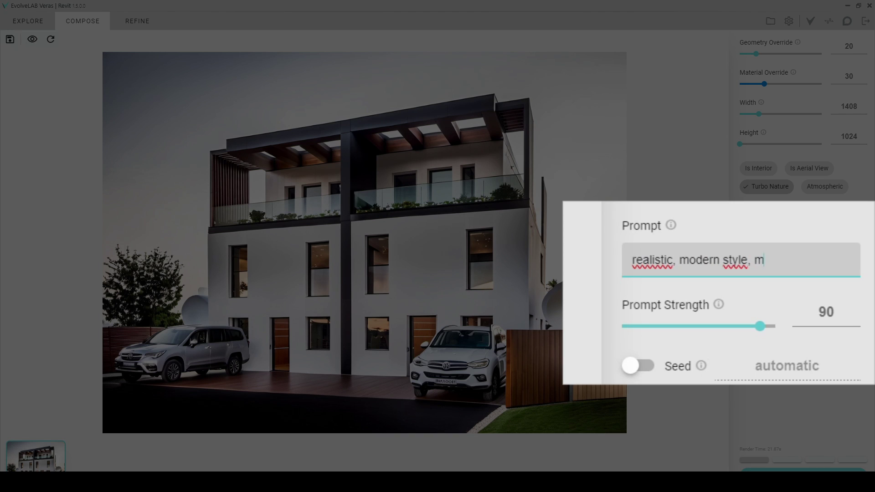
text(ercedes benz G-class,)
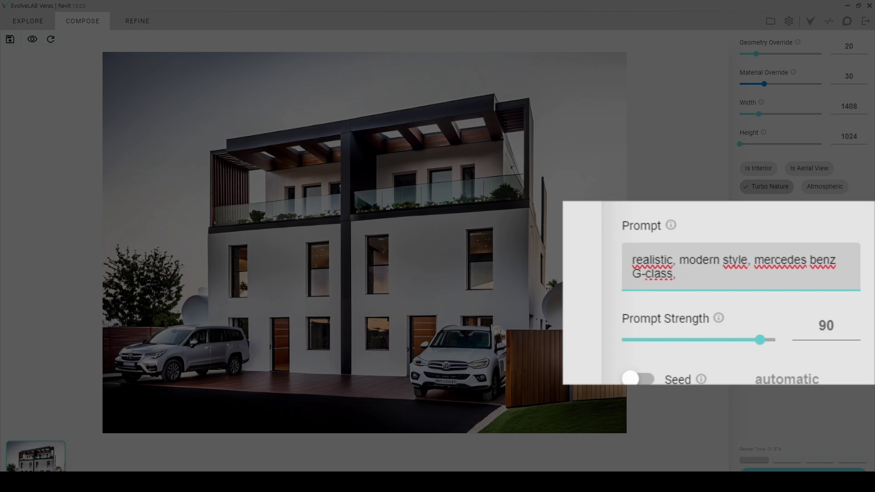
text( window reflection, cl)
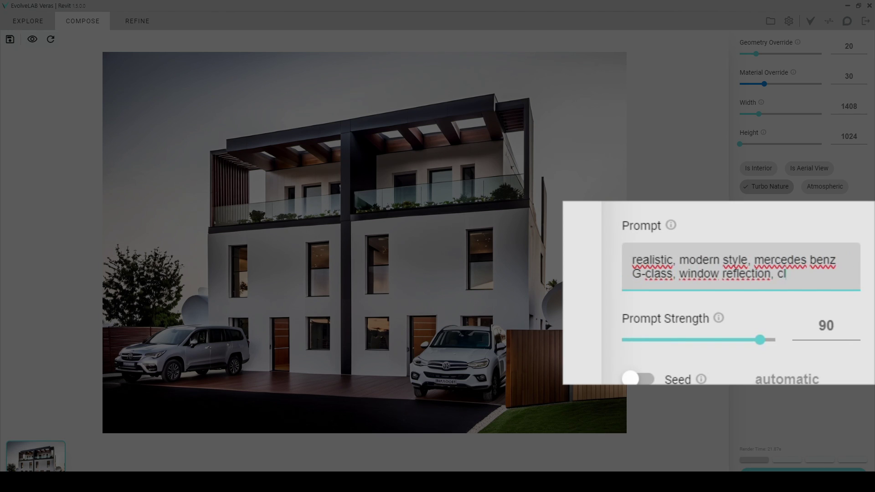
text(oudy weather, sun light,)
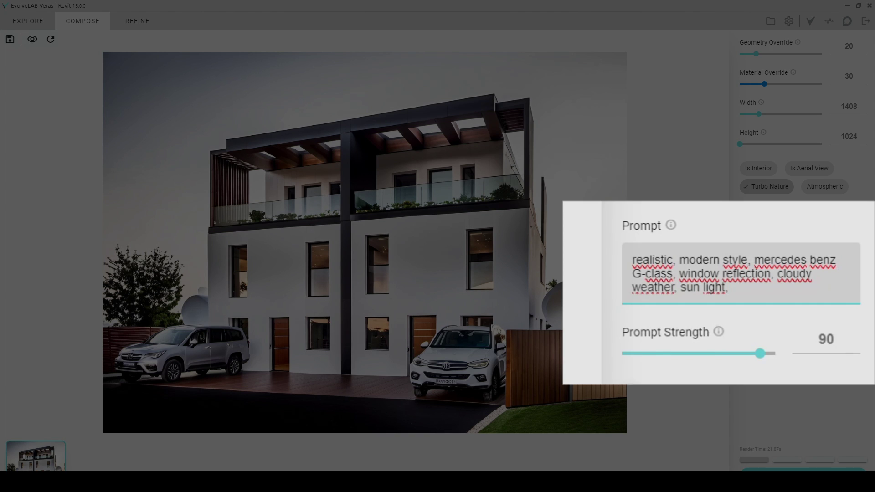
text( stone floor, wooden fence, bla)
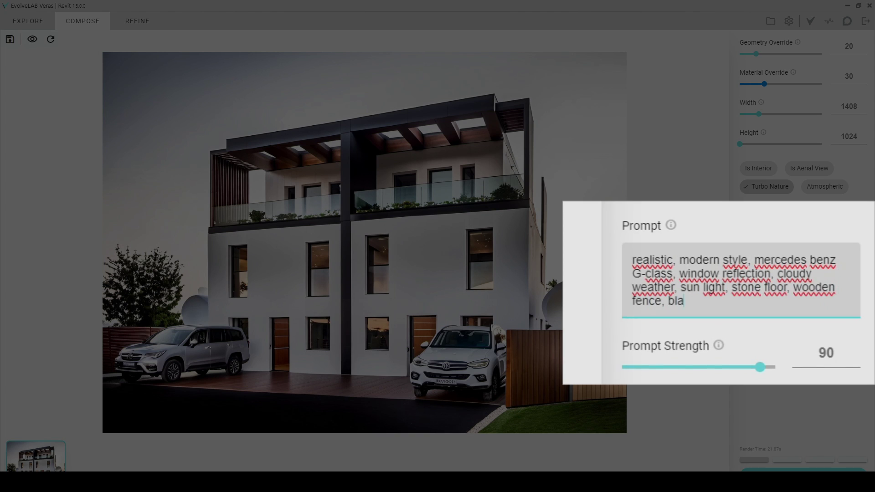
text(ck windows' profiles)
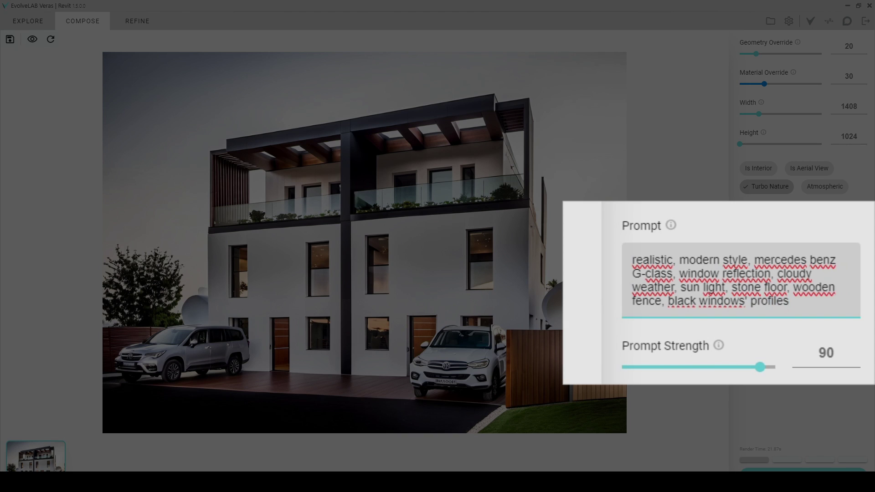
- Add "white walls, inner lights, wooden doors, trees at background, opening at roof with big glass panel, anthracite roof, spaced wooden sticks" to the prompt and render
text(, white walls, inner lig)
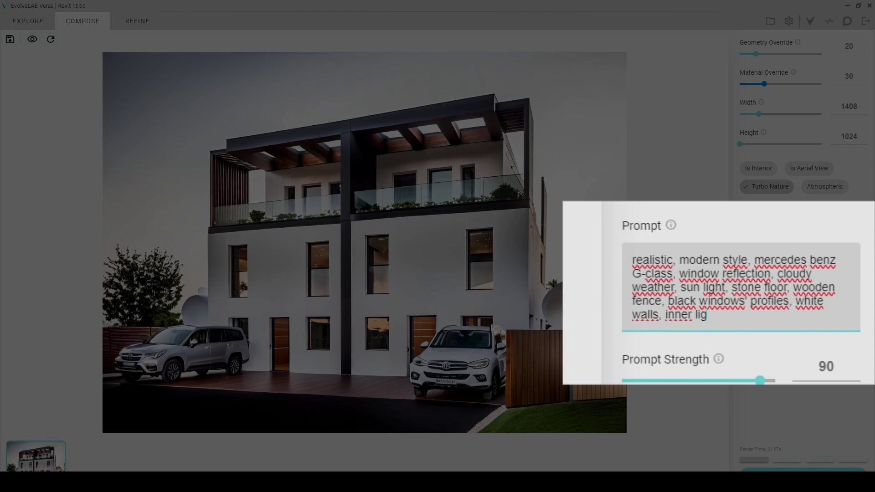
text(hts, wooden doors)
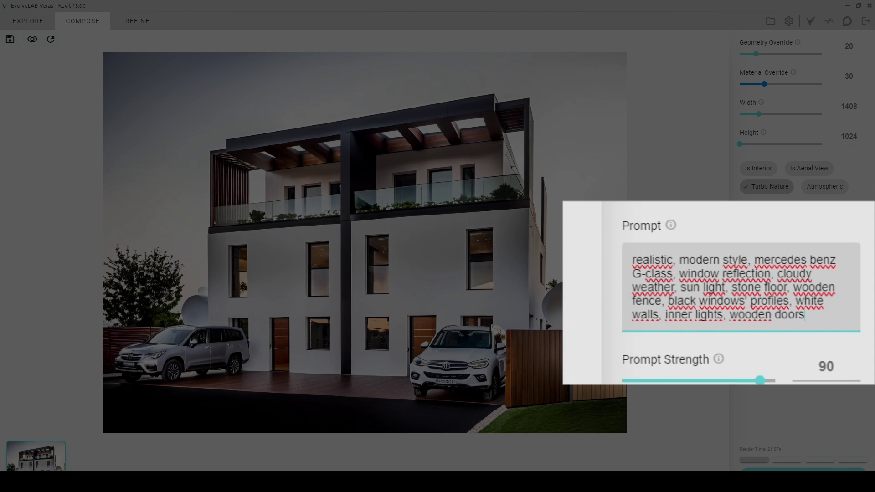
text(, trees at backgr)
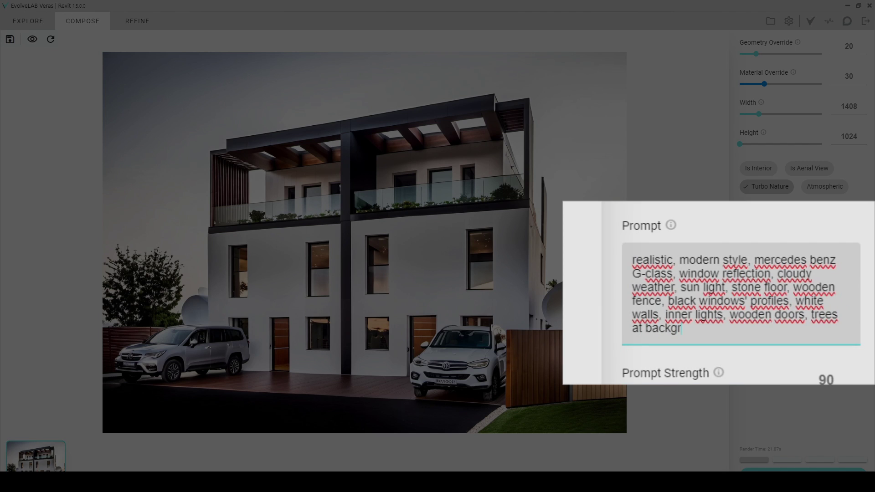
text(ound, opening at roof with )
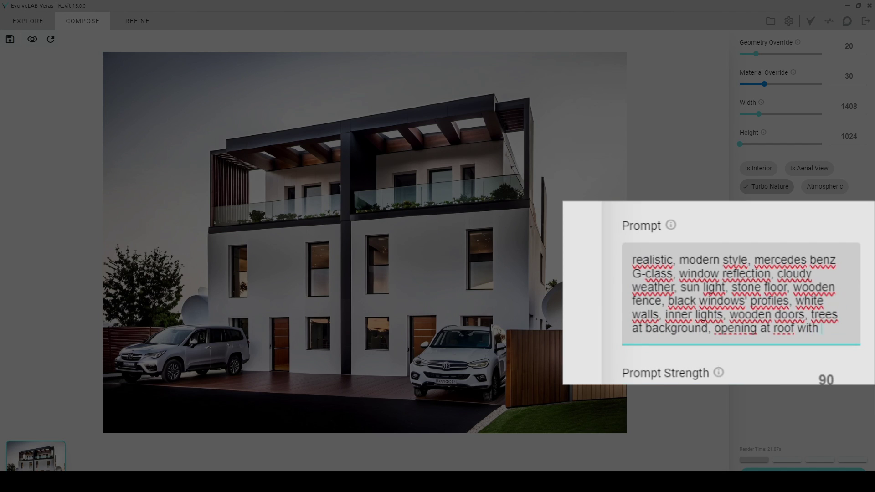
text(big glass panel, anthracite roof)
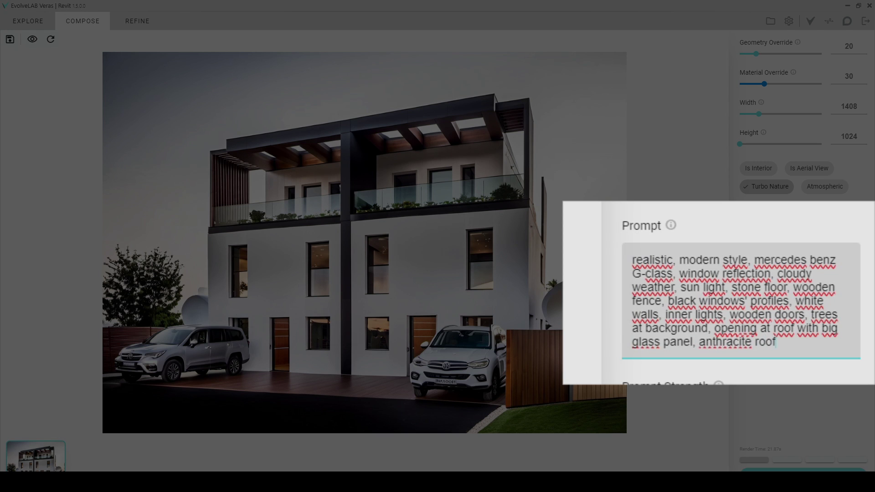
text(, spaced wooden sticks)
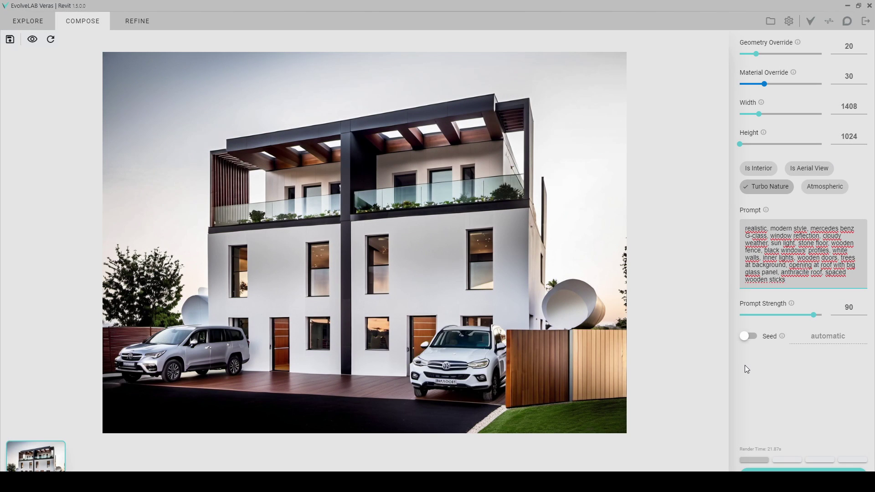
click(851, 469)
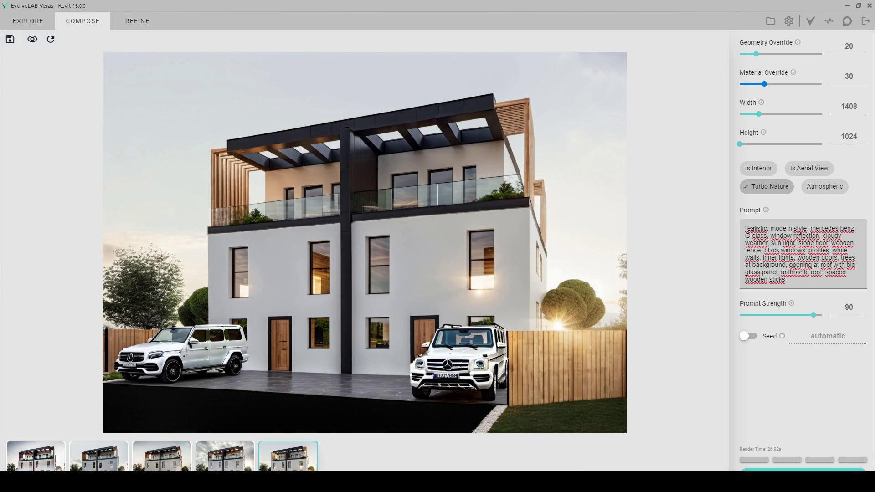
- Compare the new facade render variations and return to the middle one of the five renders
click(226, 469)
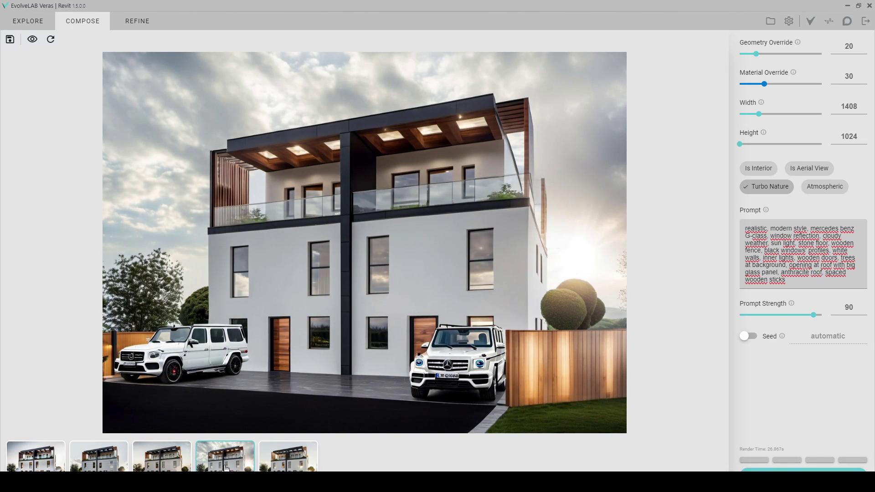
click(167, 464)
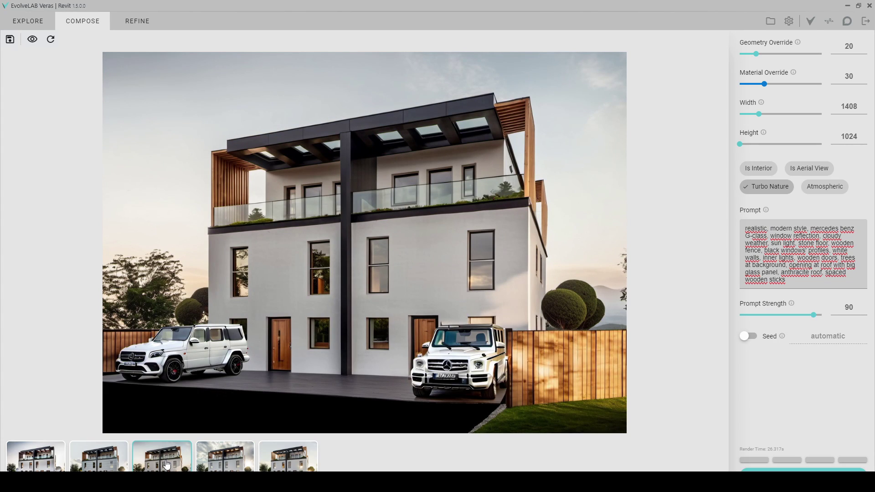
click(107, 462)
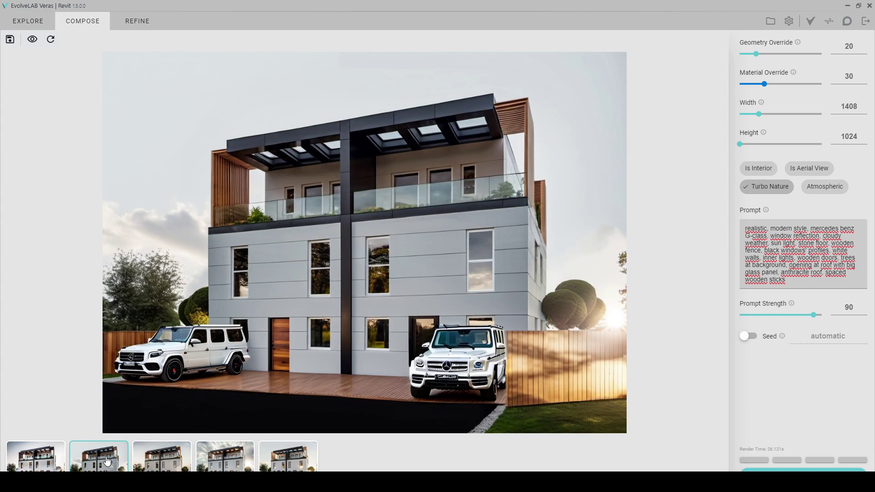
click(174, 465)
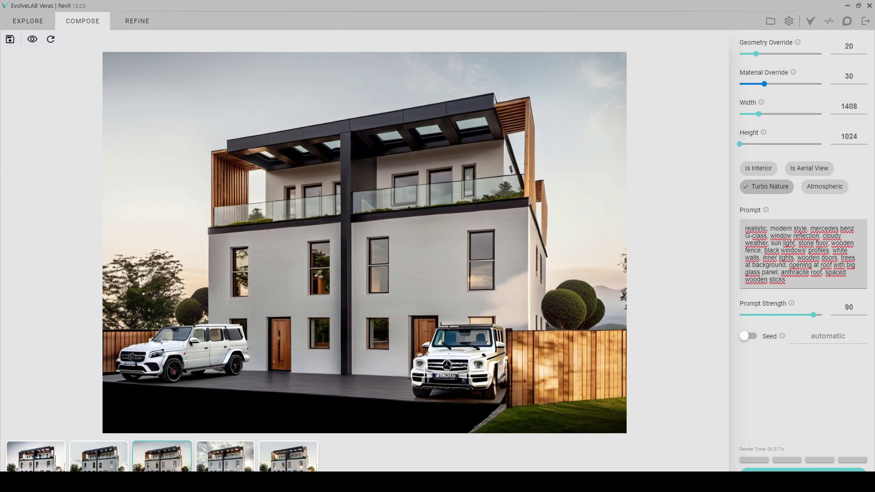
- Switch to Revit, open the living room 3D view, and refresh the preview image in Veras from it
click(848, 10)
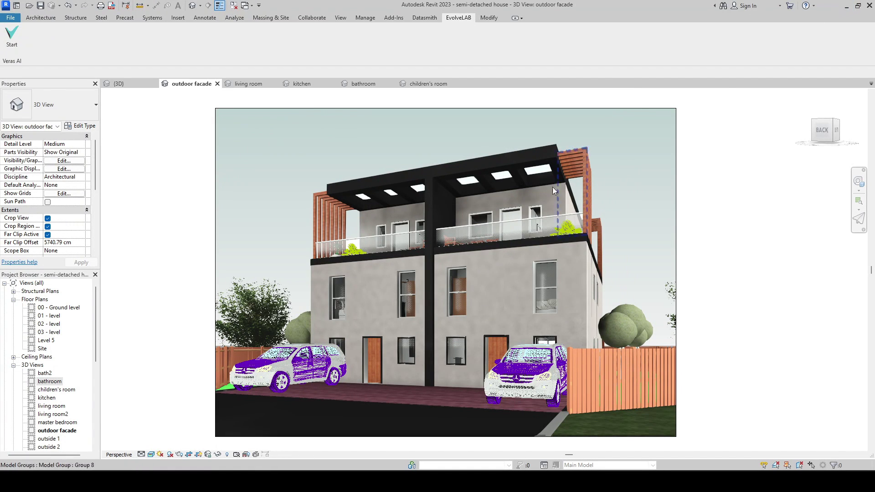
click(251, 87)
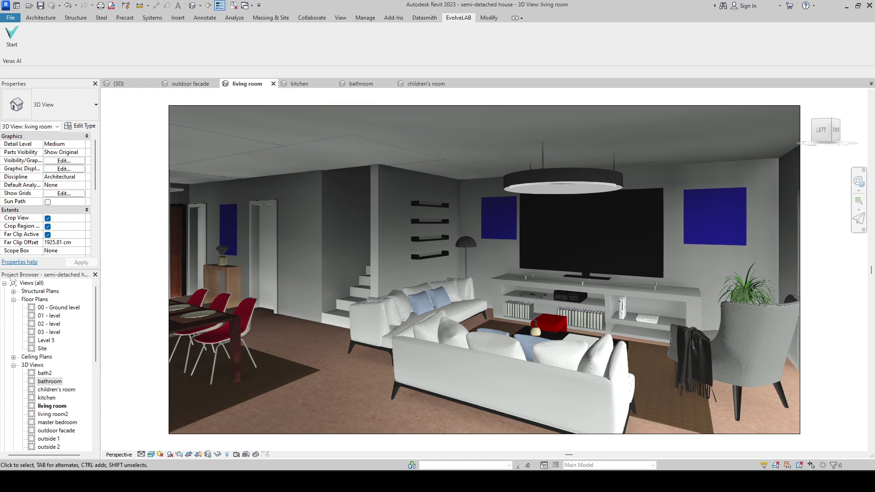
click(581, 429)
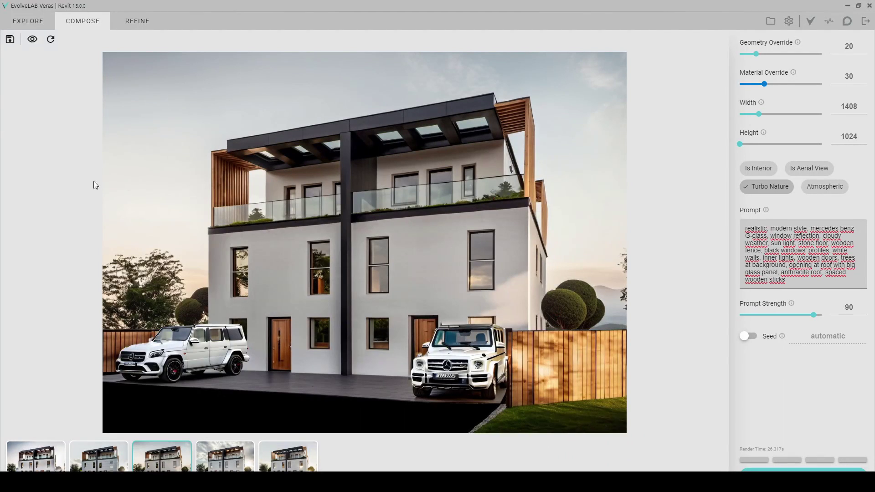
click(32, 39)
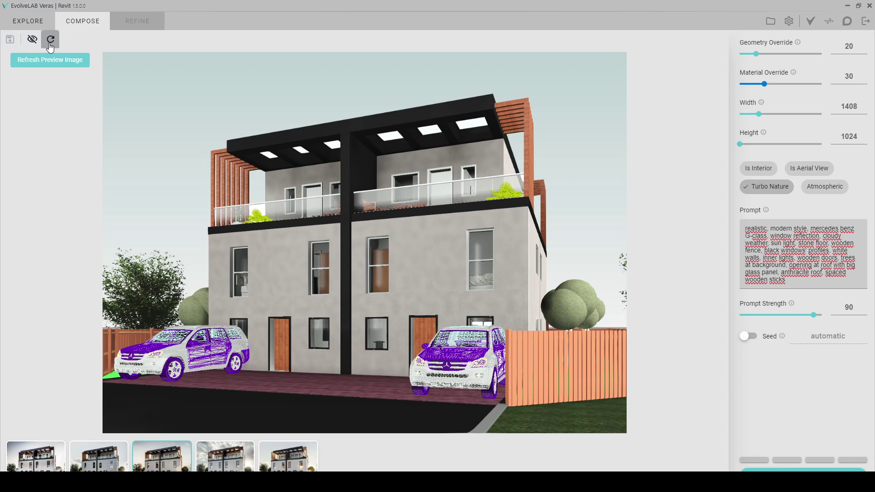
click(50, 40)
- Set the render width to 1984 for the living room, disabling Turbo Nature and enabling Is Interior
drag(759, 119, 787, 117)
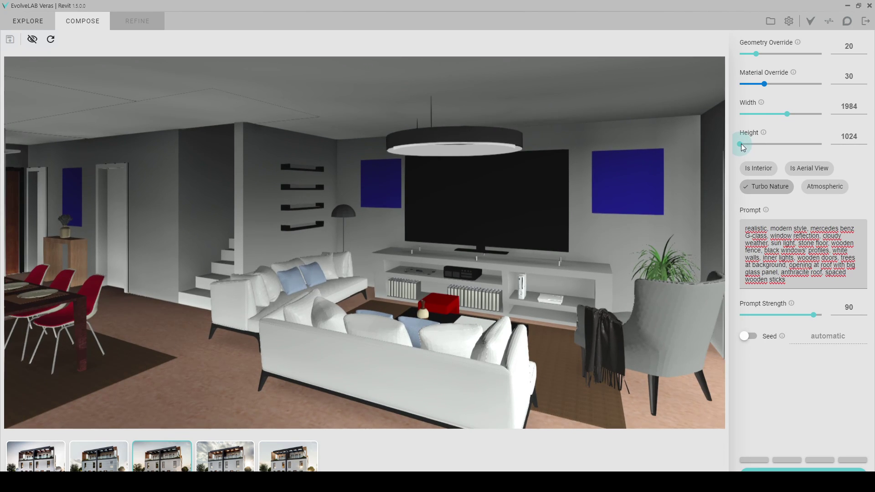
click(765, 187)
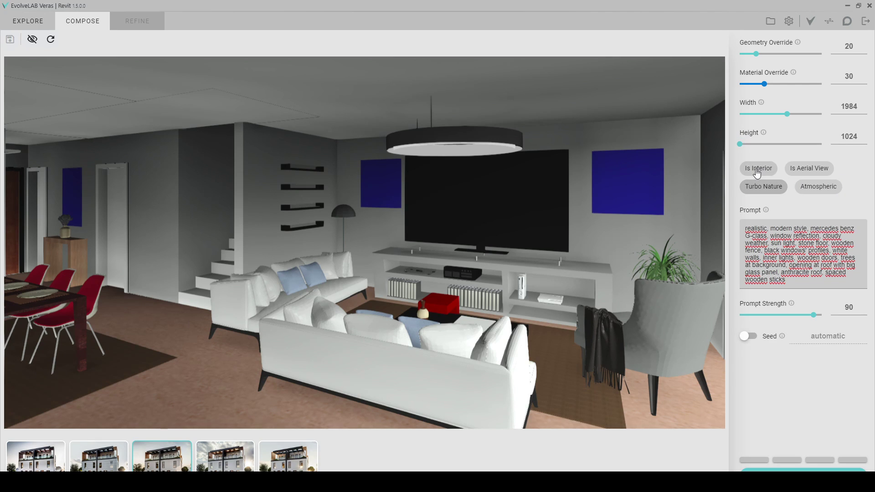
click(757, 169)
- Replace the prompt with "realistic, modern living room, brown leather sofa, grey wood floor, wooden stairs, Tv units, modern painting on the wall"
click(834, 265)
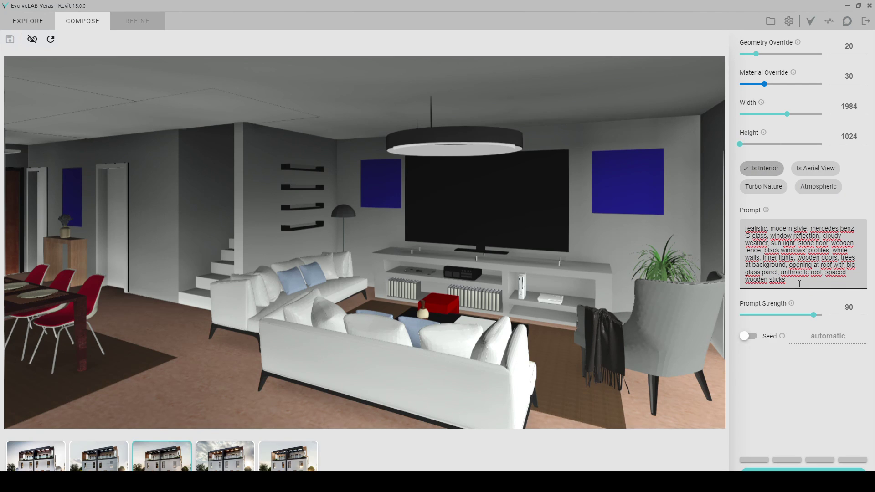
key(ctrl+a)
key(BackSpace)
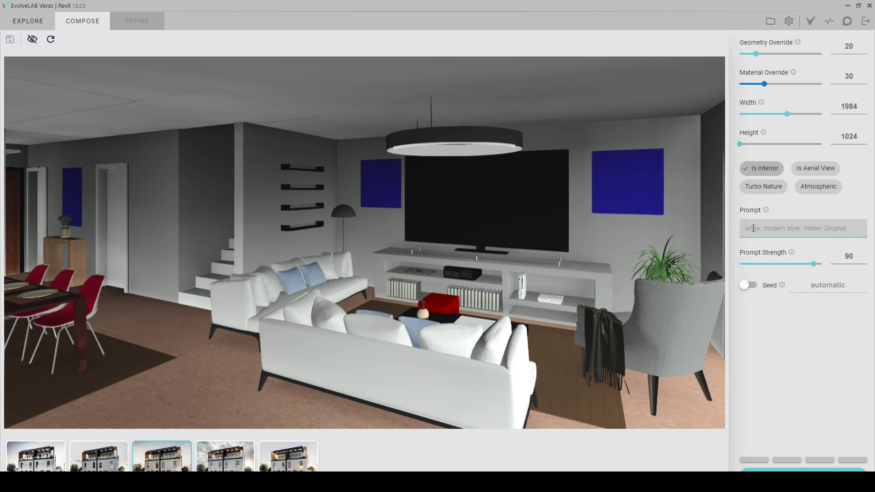
text(realistic, modern living room)
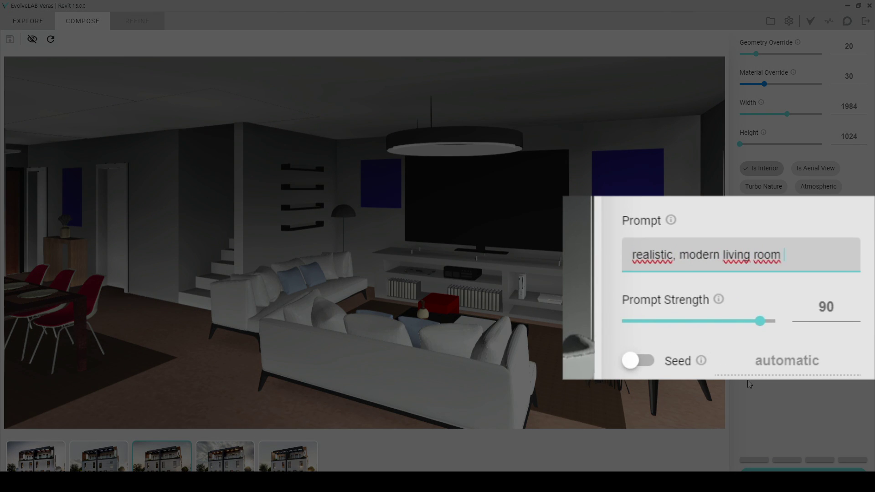
key(BackSpace)
text(, brown leather sofa,)
text(wood f)
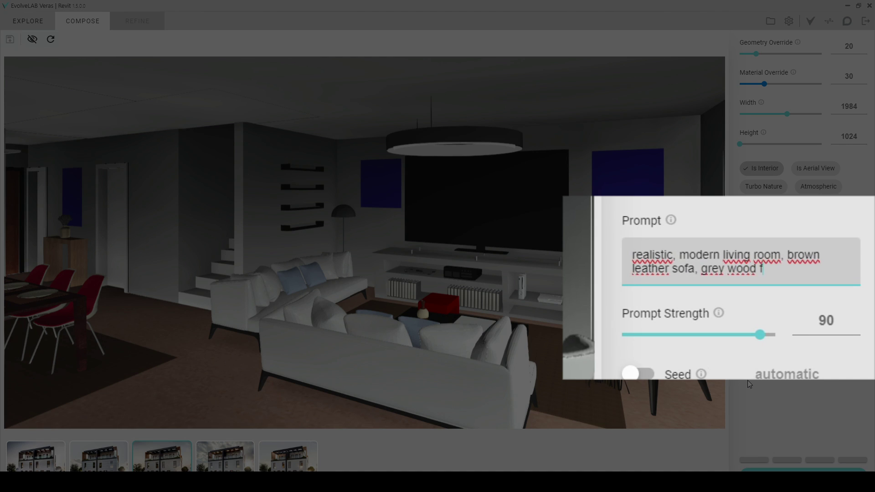
text(loor, wooden stairs,)
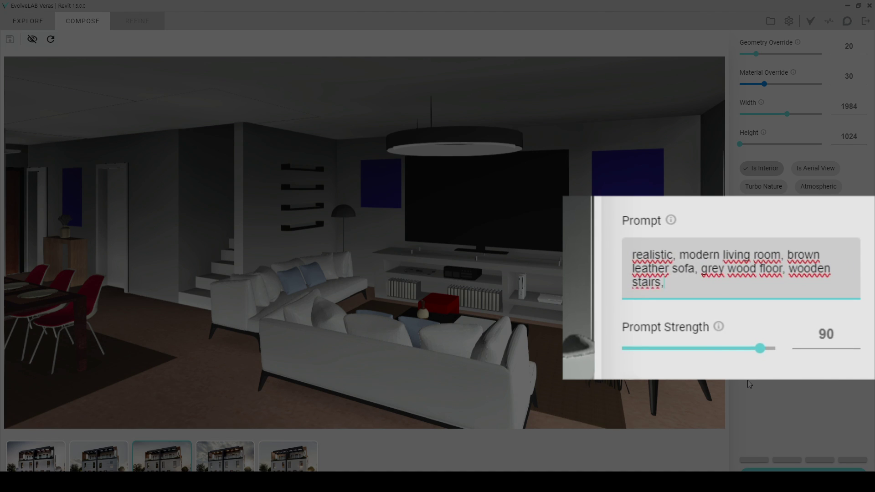
text( Tv units, modern painting on the wall)
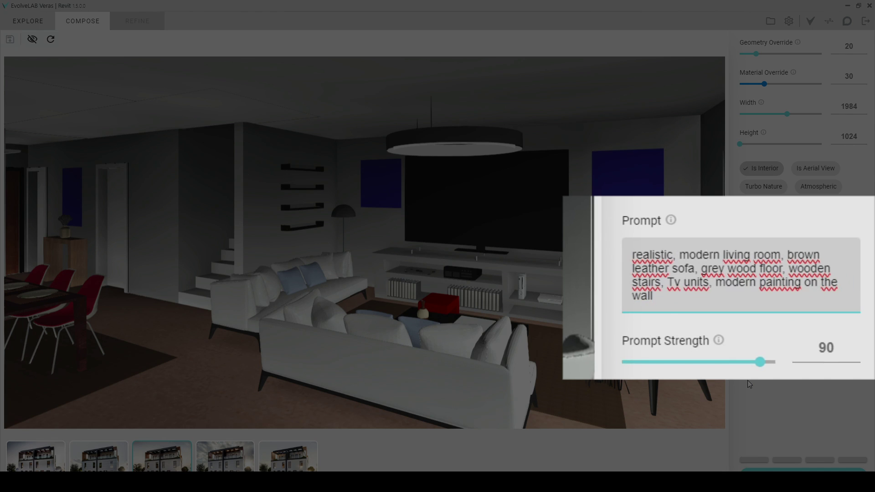
- Extend the prompt with "table in front of sofa, anthracite dining table, white ceiling, sunny day, light beige"
text(, table in front of sofa, ant)
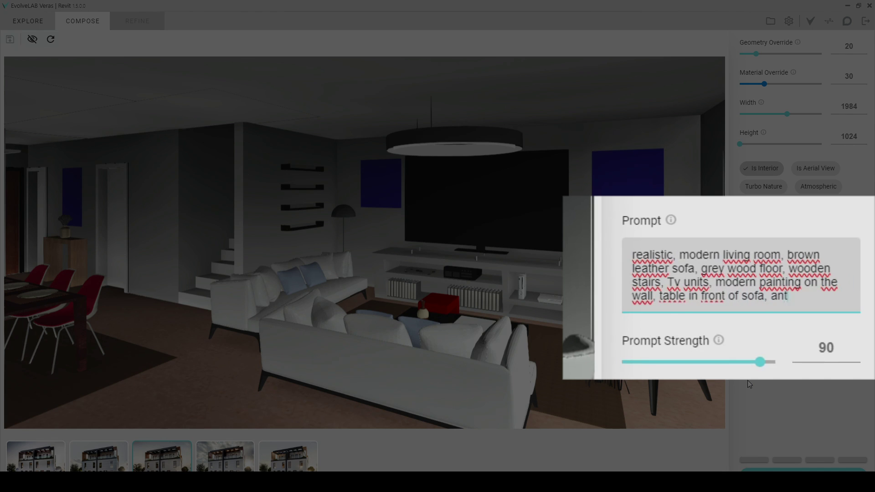
text(hracite dining table, white cei)
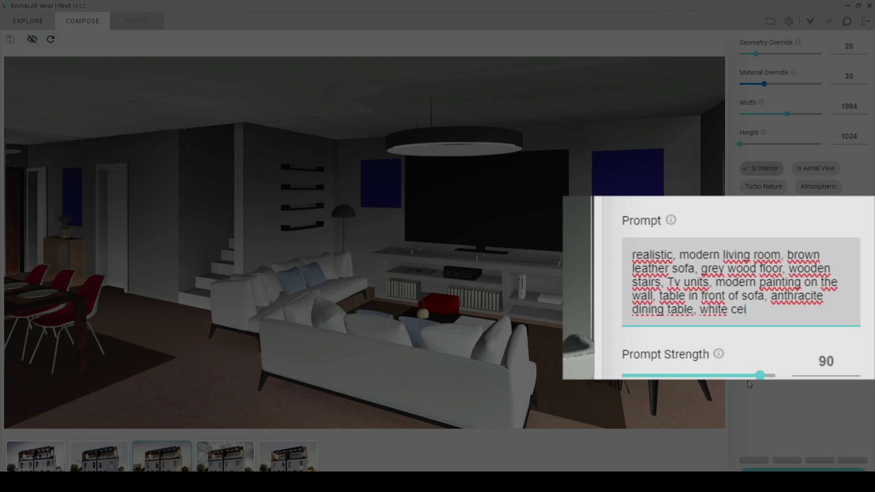
text(ling, w)
key(BackSpace)
text(sunny day, light beige)
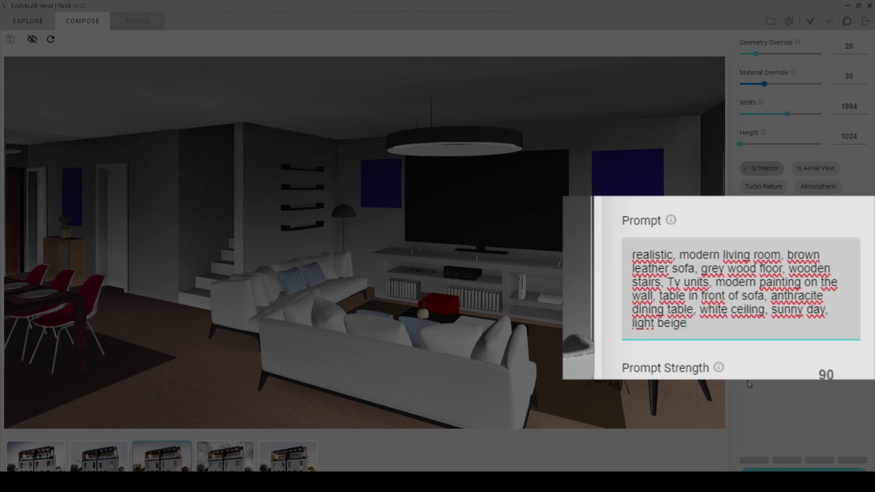
- Complete the prompt with "wallpaper, rectangle carpets on floor, decorative items on the shelves, white doors" and render the living room
text( wallpaper, rectangle)
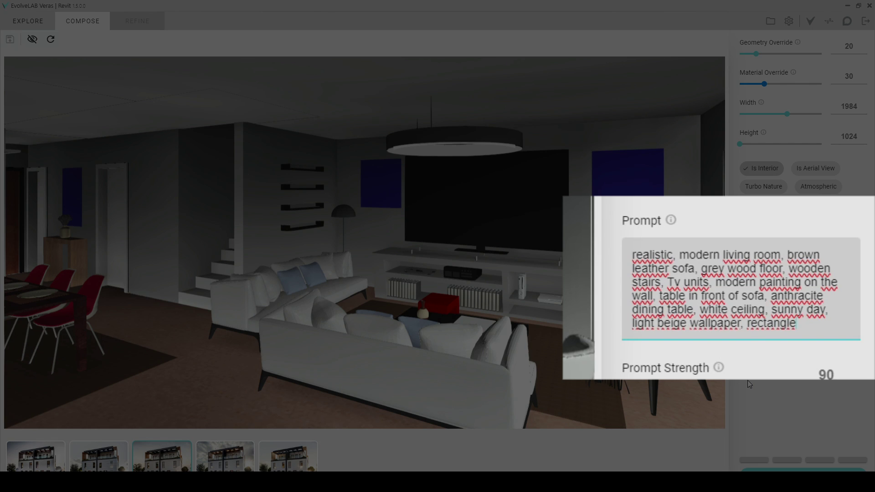
text( carpets on floor, decor)
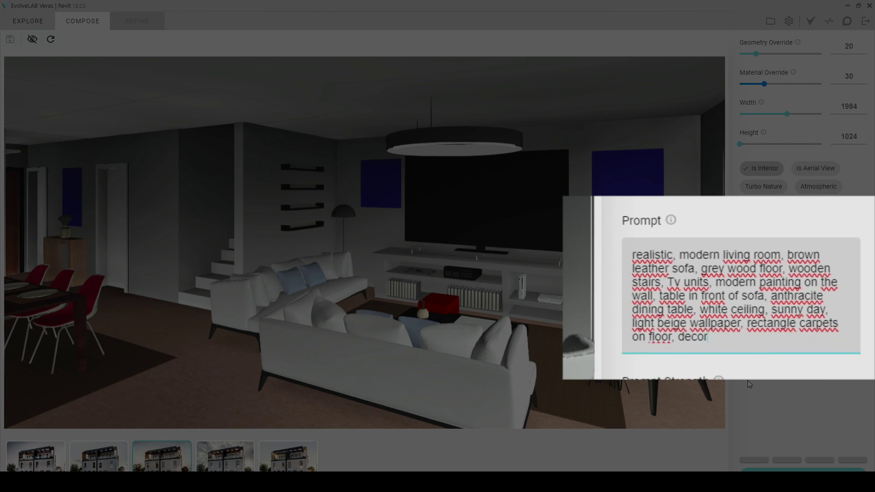
text(ative items on the shelve)
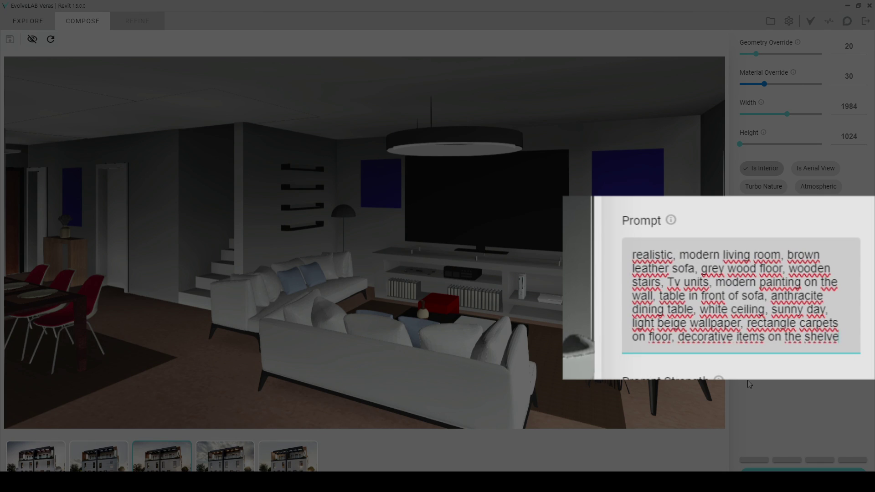
text(s, white doors)
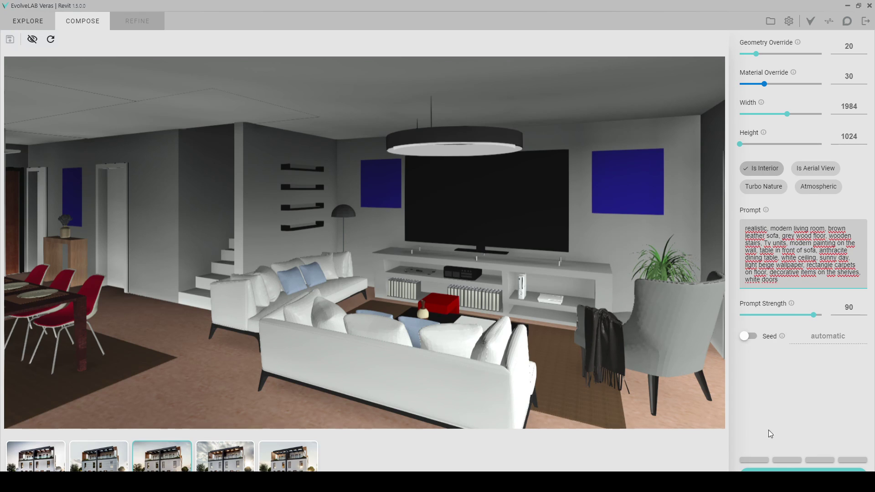
click(775, 470)
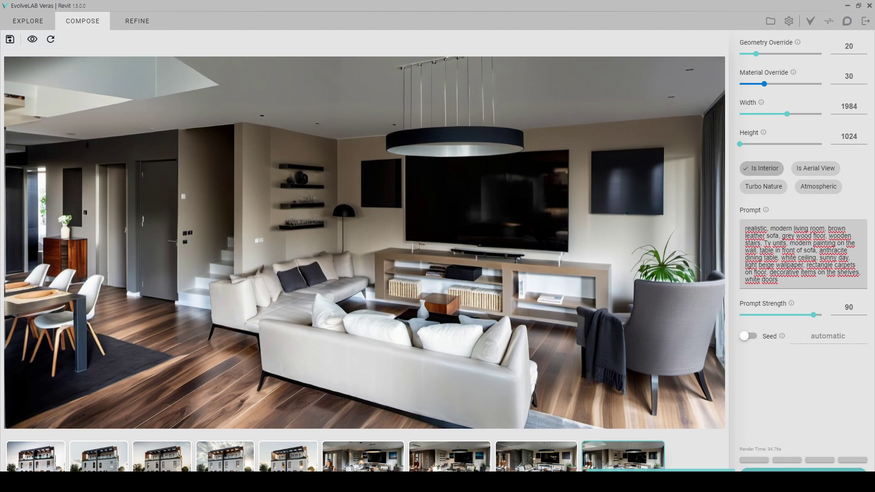
- Compare the four living room renders and select the third one
click(546, 468)
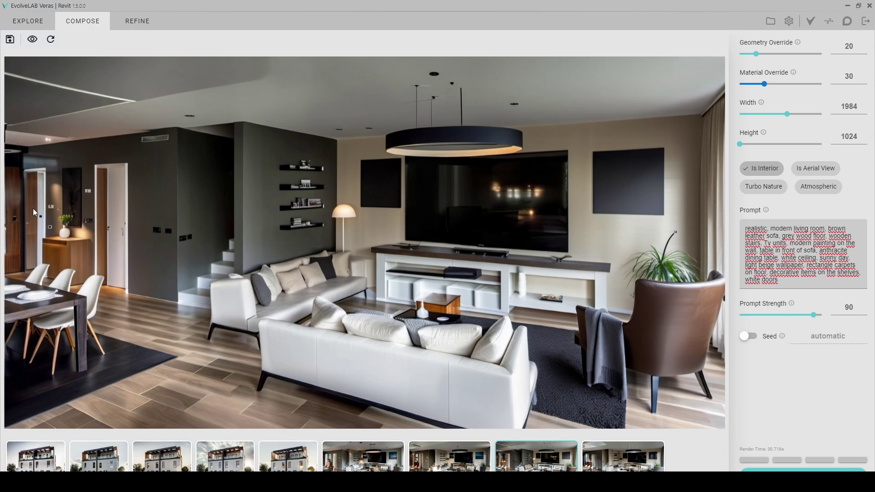
click(370, 466)
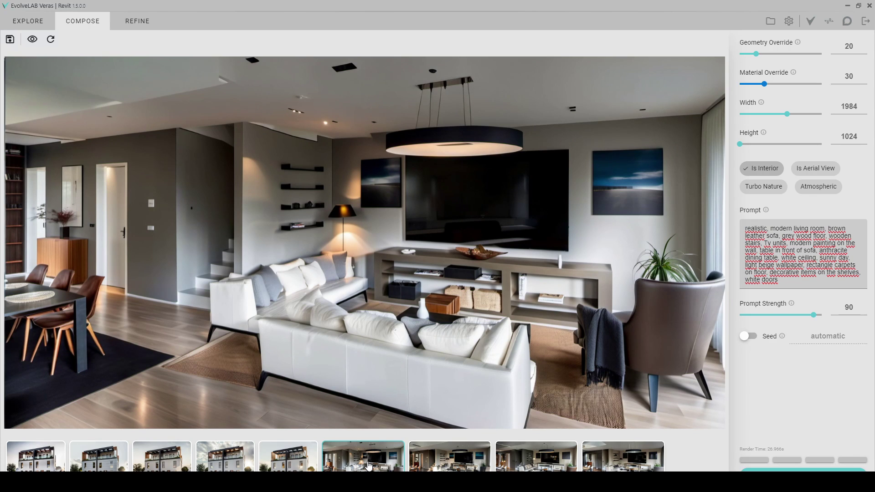
click(449, 457)
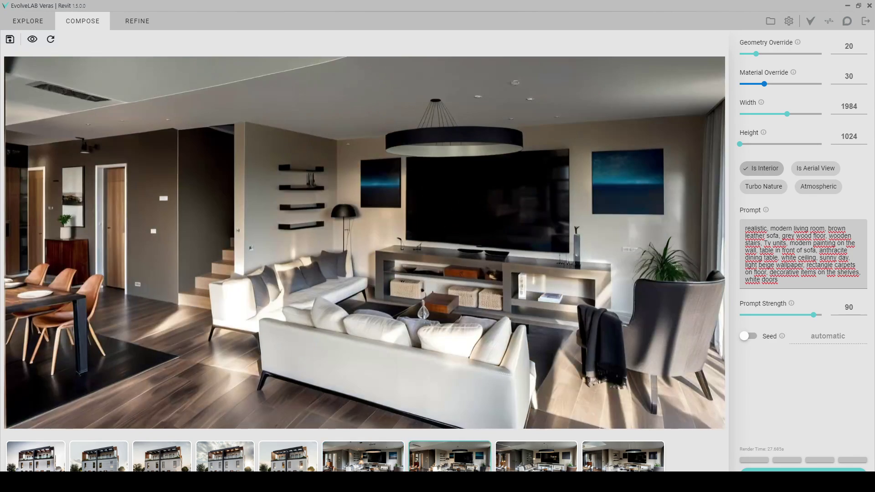
click(538, 470)
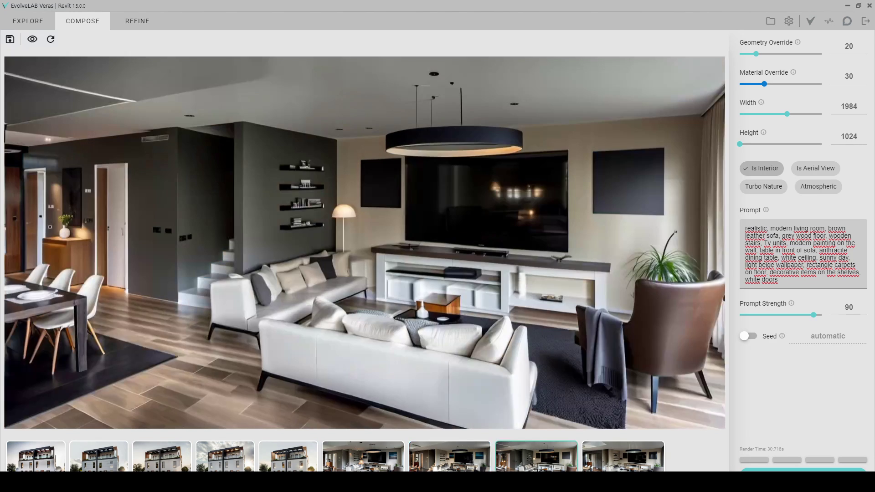
click(624, 457)
click(537, 457)
- Lock the selected render's seed, append "colorful paintings" to the prompt, and render the living room again
click(748, 337)
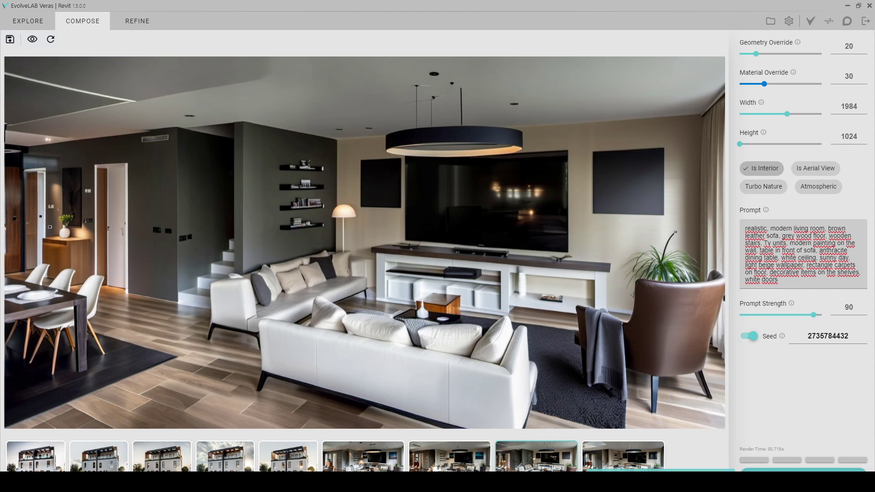
click(792, 281)
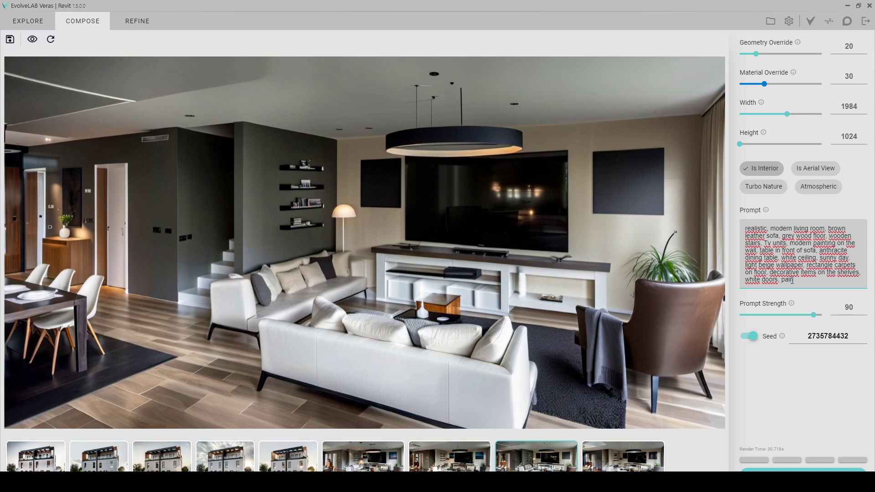
text(colorful)
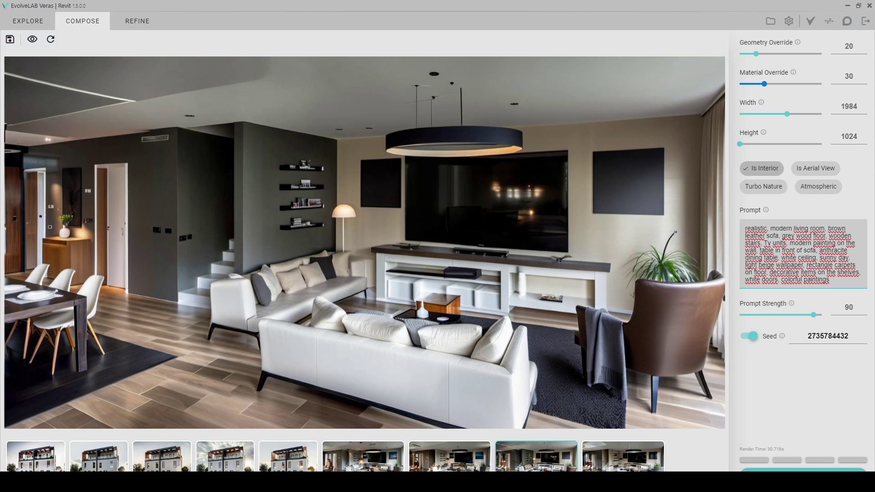
click(804, 470)
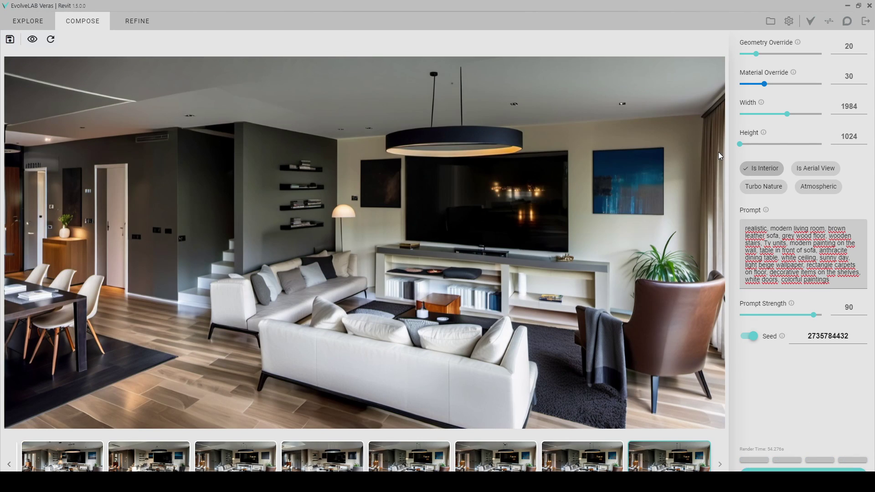
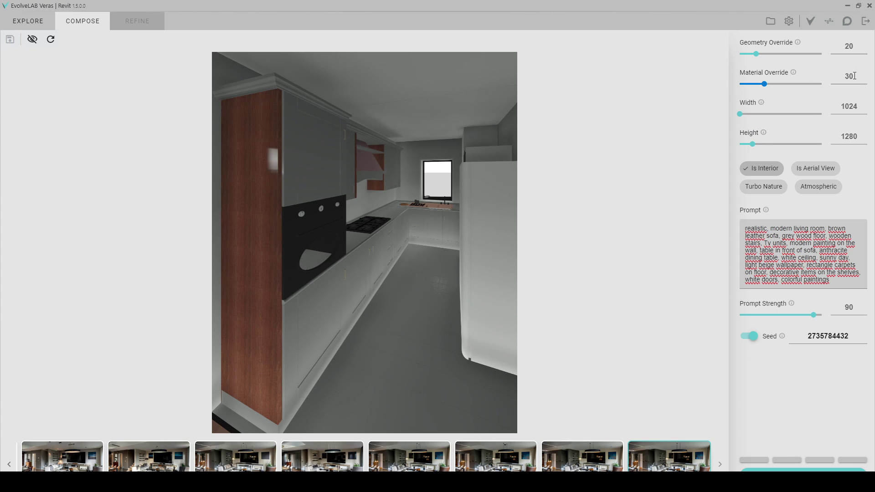
- Set the seed back to automatic and replace the prompt with "realistic, modern kitchen, white walls, white ceiling, patterned ceramic floor, trees outside seen through window"
click(752, 337)
drag(830, 280, 658, 176)
key(BackSpace)
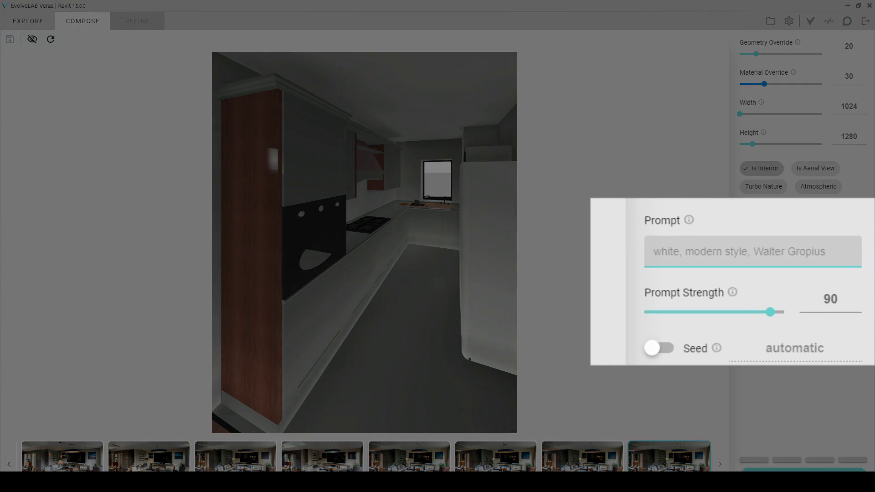
text(realistic, modern )
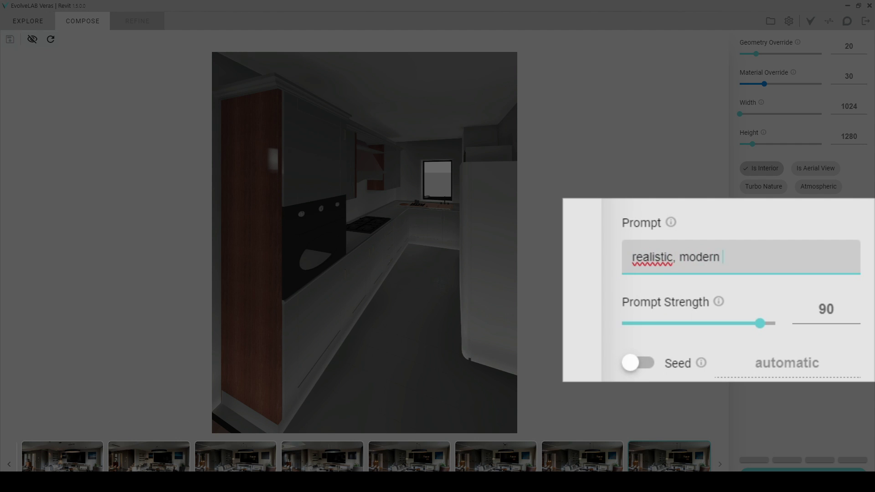
text(kitchen, white w)
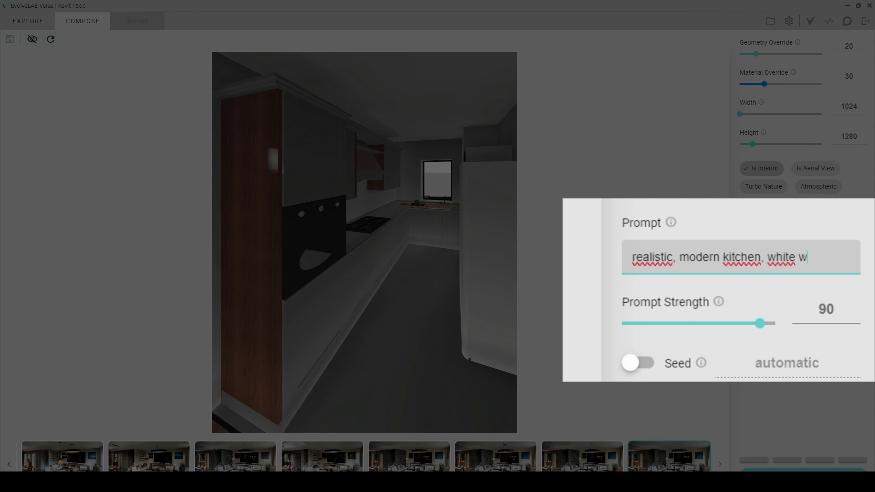
text(alls, white ceiling,)
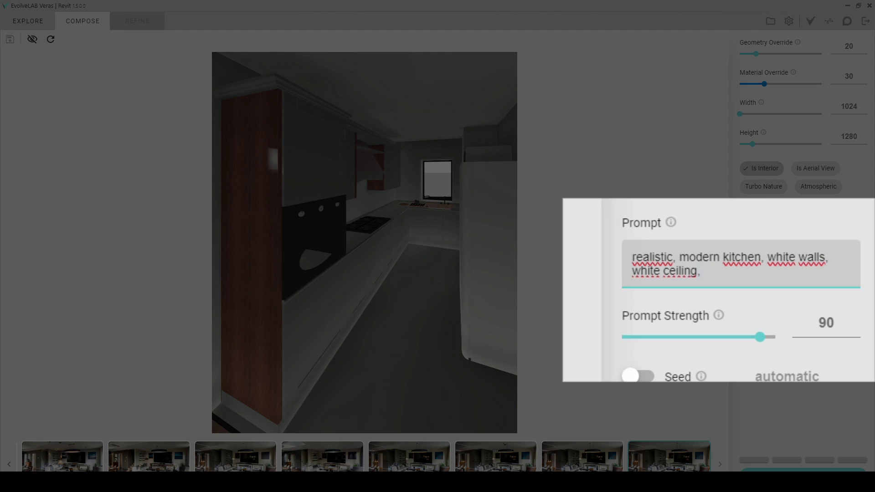
text( patterned c)
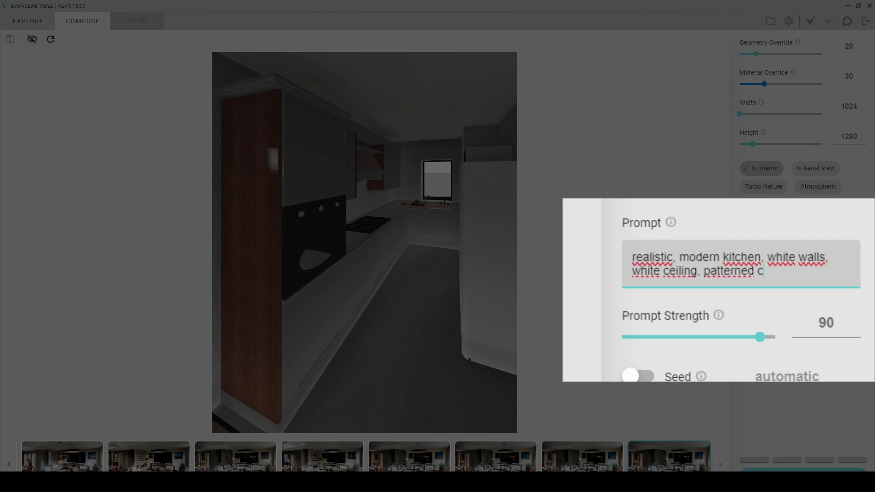
text(eramic floor, trees outside)
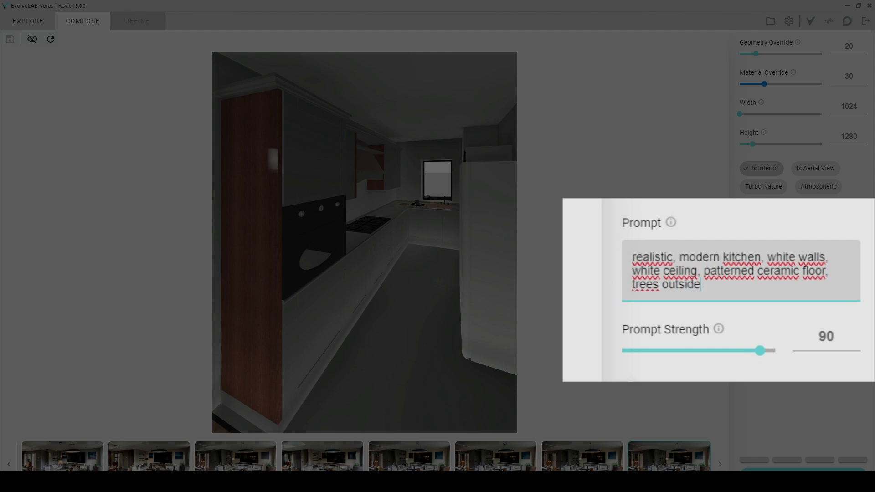
text( seen through window, f)
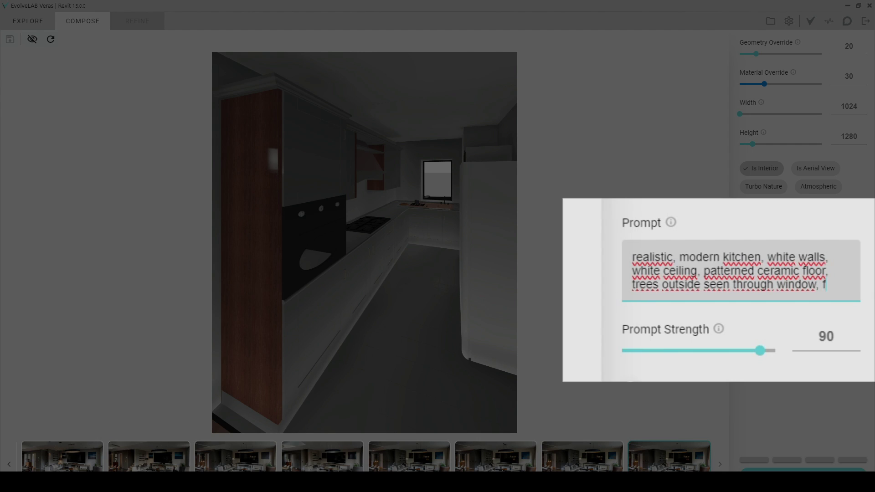
- Append "silver fridge, white kitchen cabinets, sink in front of window, oven, grey walls" to the kitchen prompt
text(ridge)
key(BackSpace)
key(BackSpace)
key(BackSpace)
key(BackSpace)
key(BackSpace)
key(BackSpace)
text(silver )
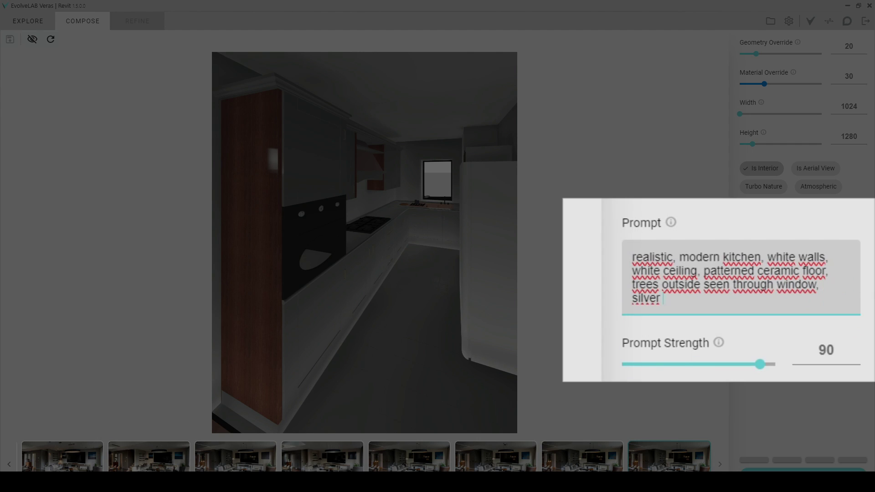
text(fridge, white kitchen)
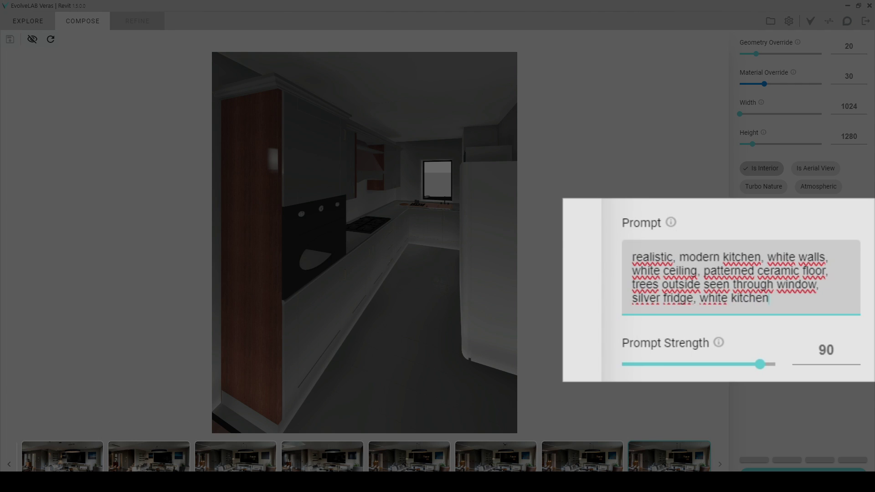
text( cabinets, sink in front of window)
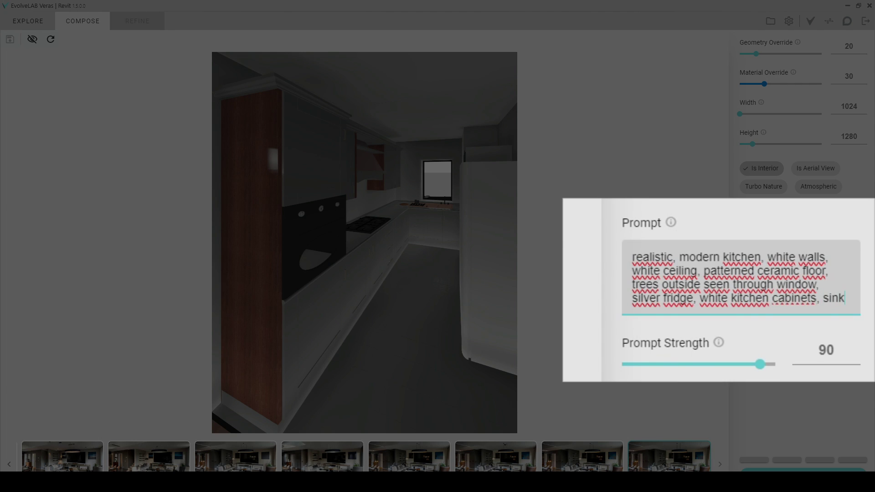
text(, oven, grey walls)
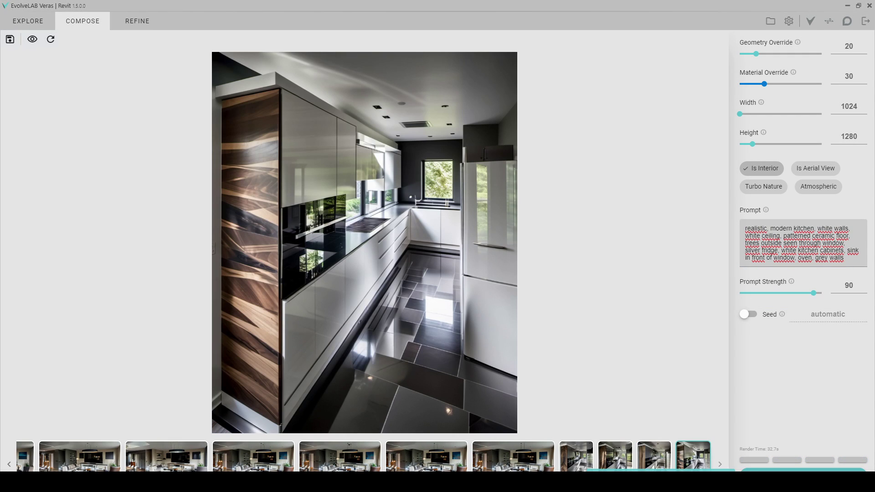
- Compare the kitchen renders and open the fourth from the end, with double ovens and a stainless steel fridge, in Refine mode
click(587, 460)
click(607, 468)
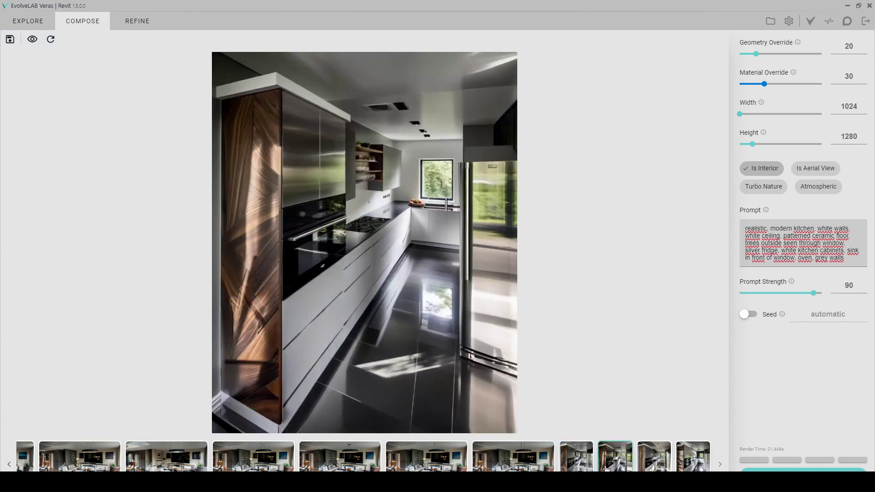
click(654, 460)
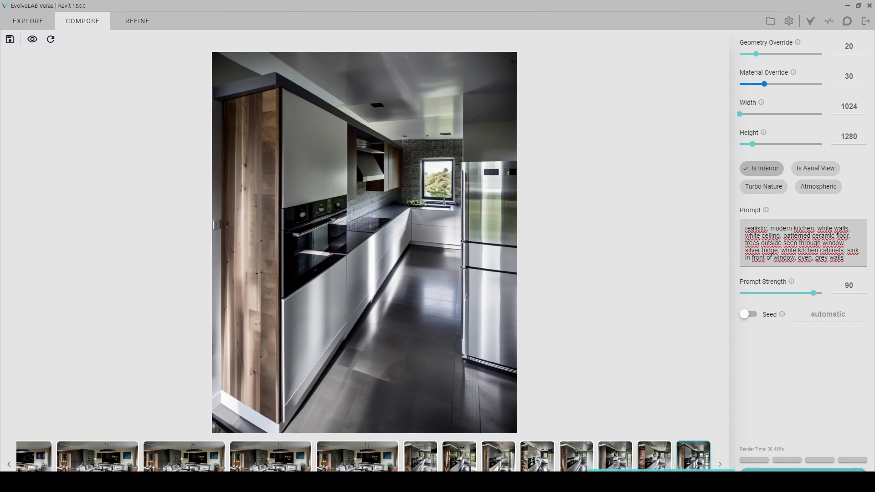
click(643, 464)
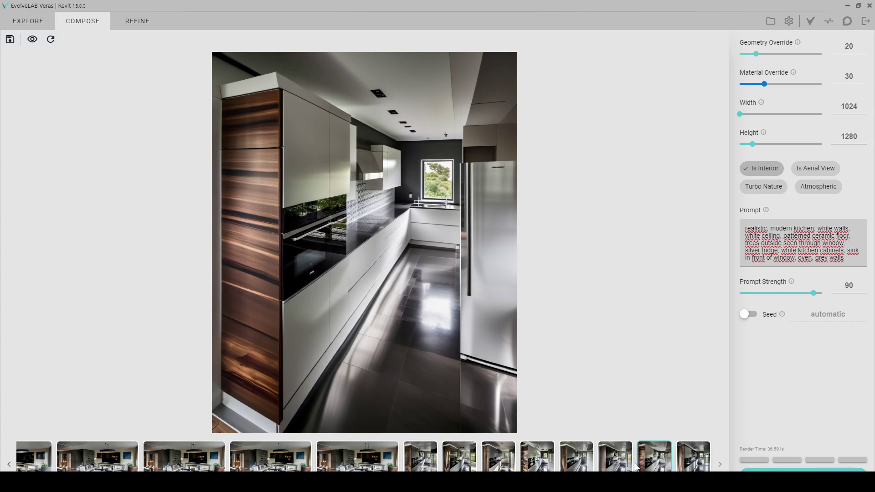
click(618, 465)
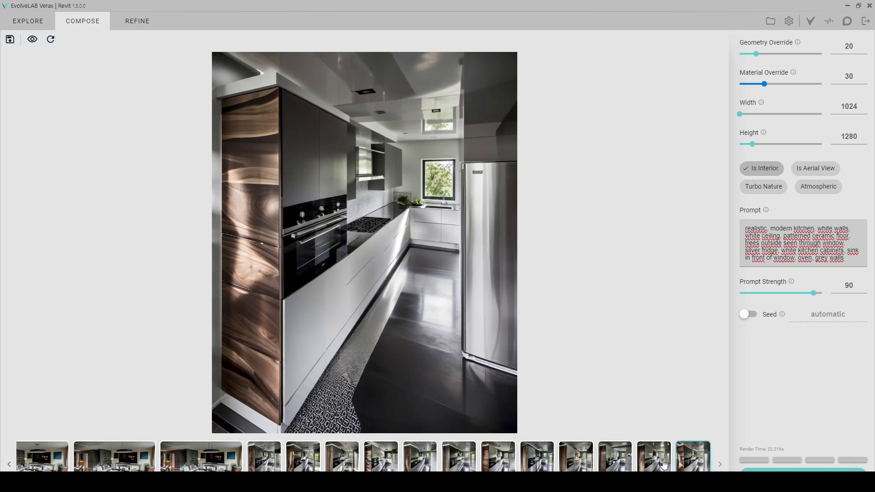
click(663, 464)
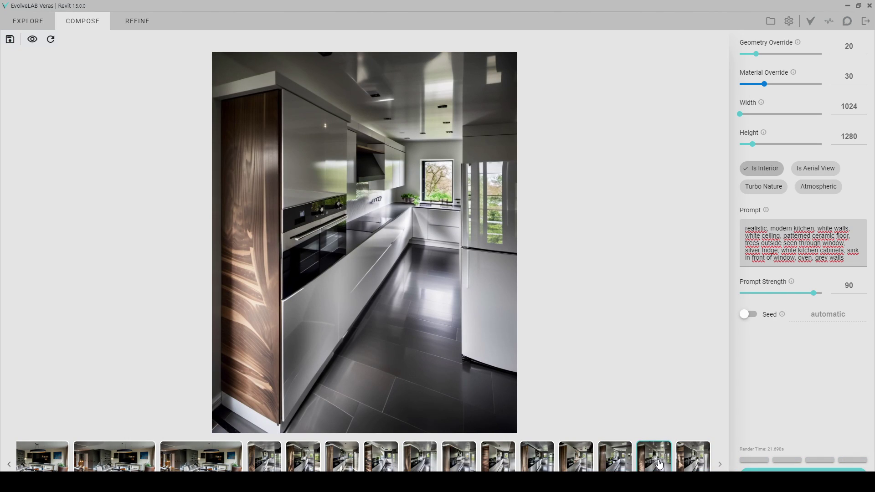
click(619, 465)
click(580, 464)
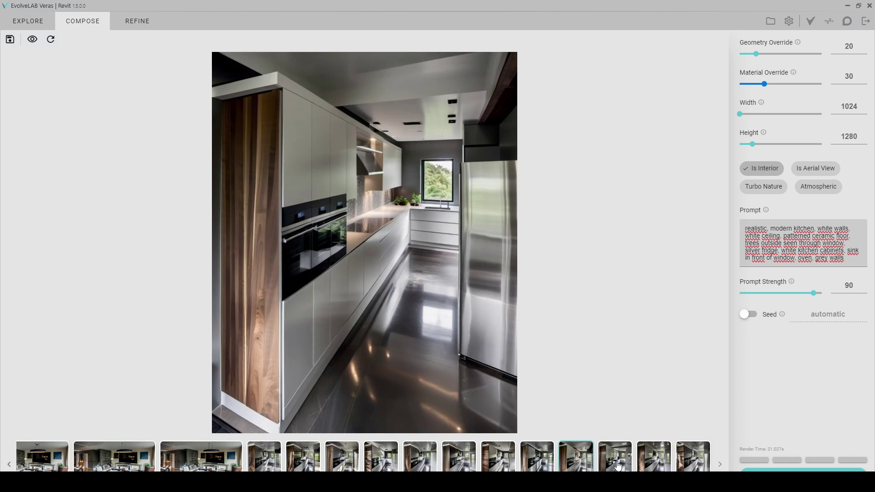
click(138, 21)
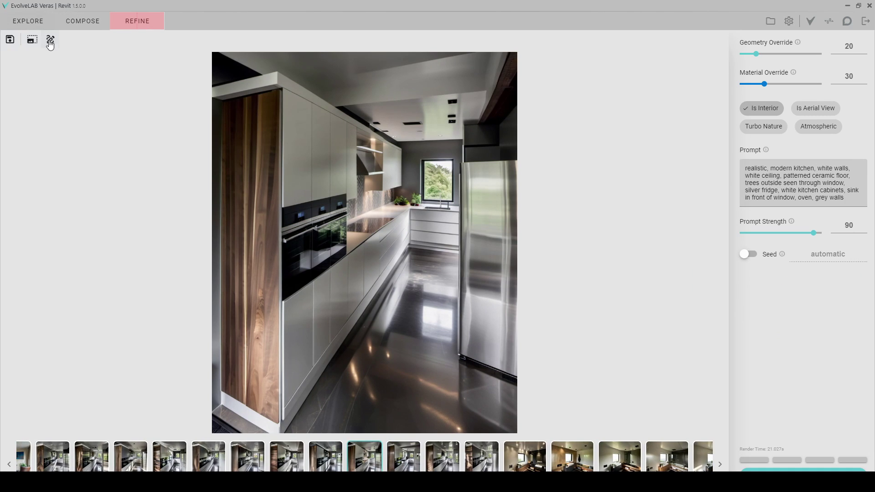
- Mask the double ovens in the kitchen render and re-render that area with the prompt "microwave"
mouse_move(283, 206)
mouse_down()
mouse_move(283, 304)
mouse_move(348, 259)
mouse_move(346, 203)
mouse_move(313, 201)
mouse_up()
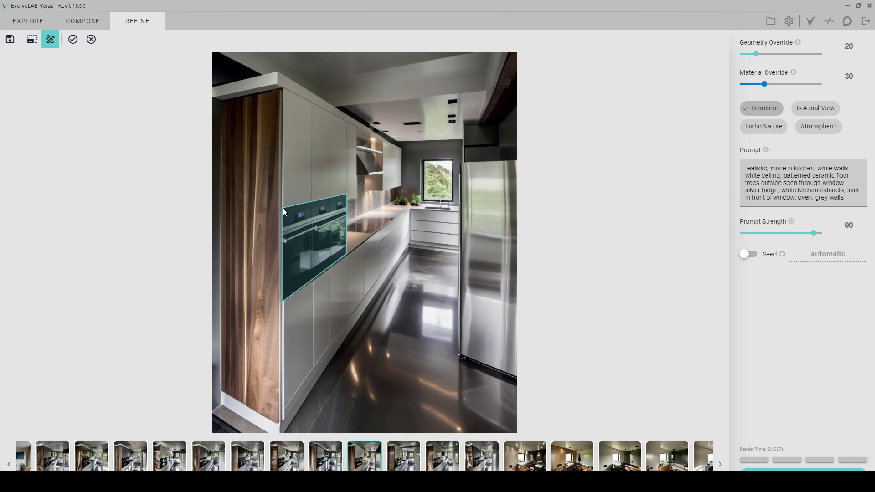
click(832, 204)
key(ctrl+a)
text(micro)
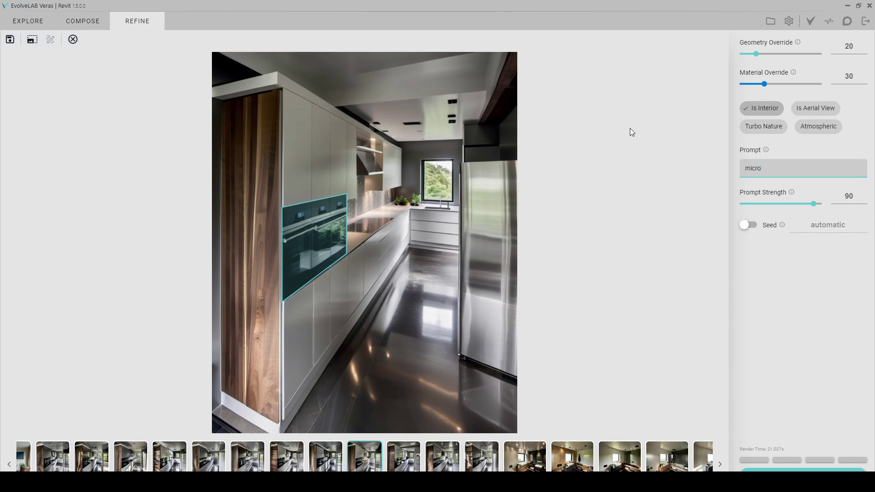
text(wave)
key(Return)
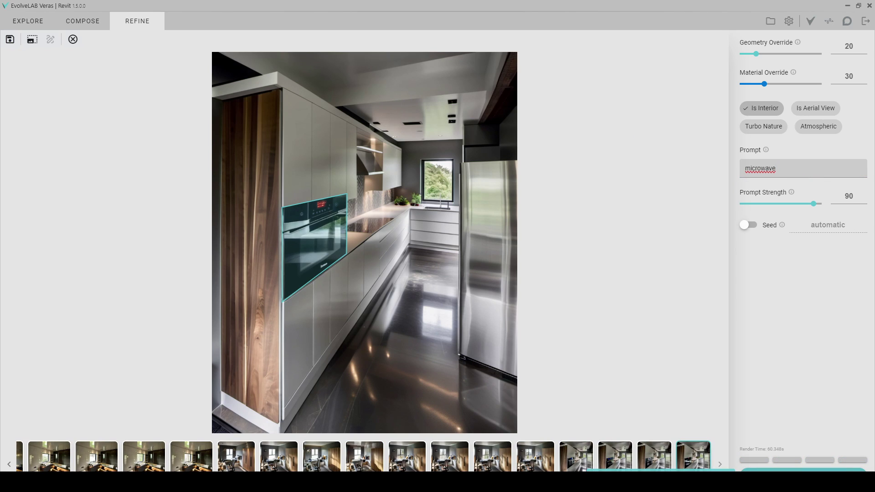
- Clear the oven mask and compare the last three microwave renders, ending on the second from the end
click(73, 40)
click(651, 465)
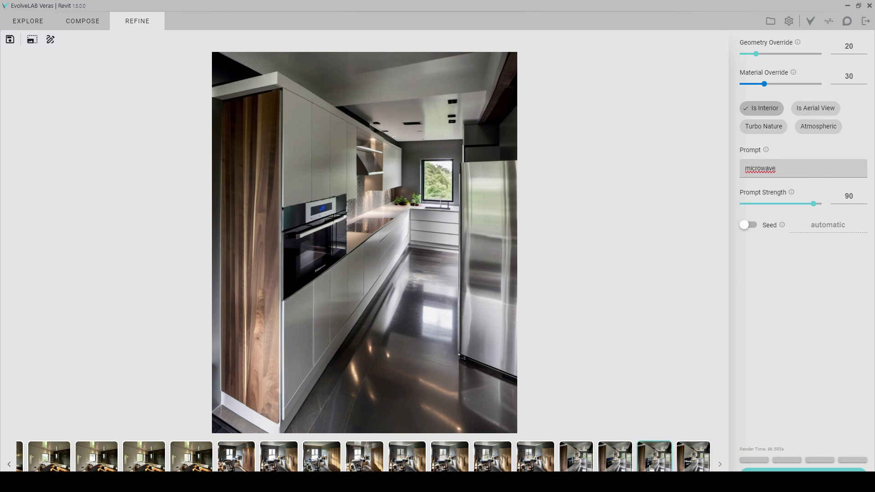
click(613, 467)
click(656, 465)
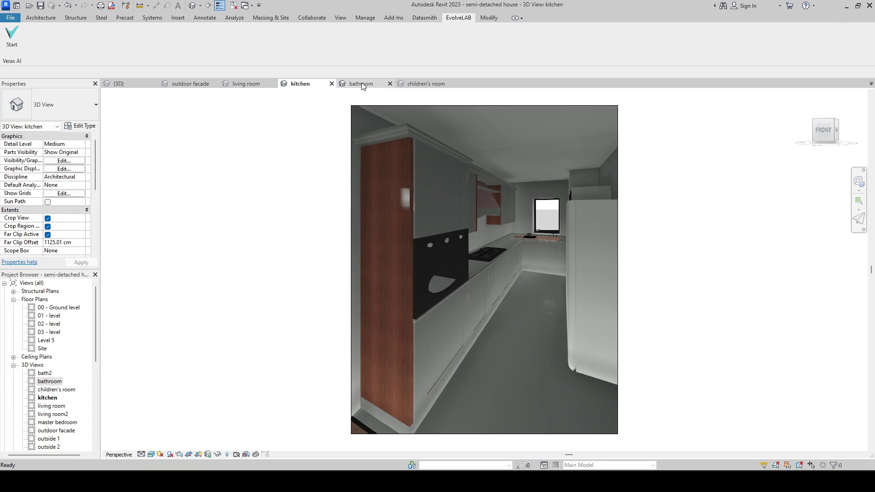
- Load Revit's bathroom 3D view into the Veras Compose preview and set the image height to 1024
click(362, 84)
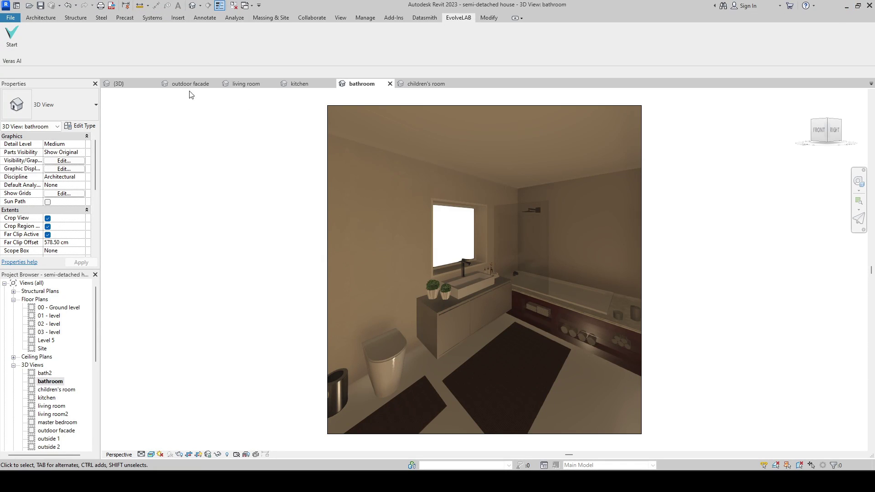
mouse_move(548, 481)
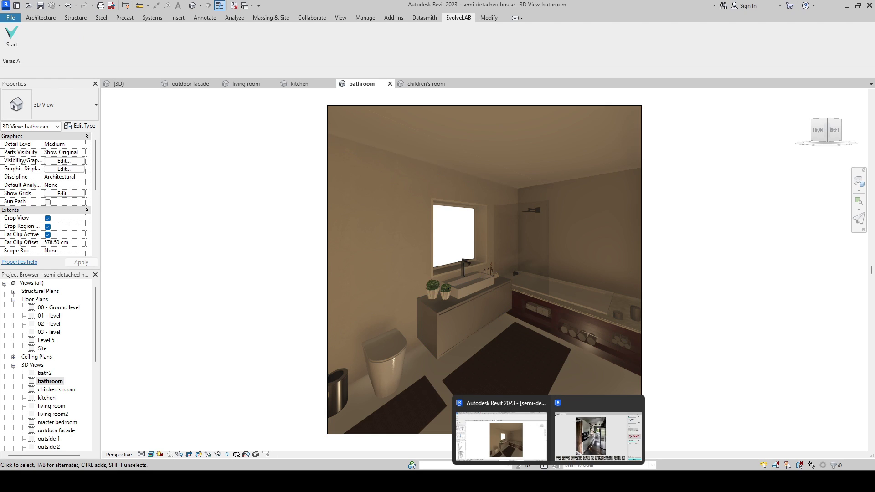
click(580, 433)
click(33, 40)
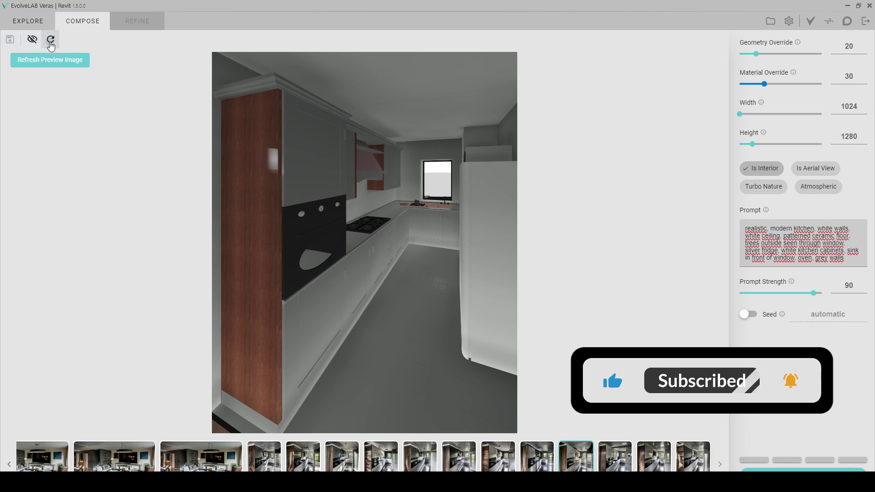
click(50, 40)
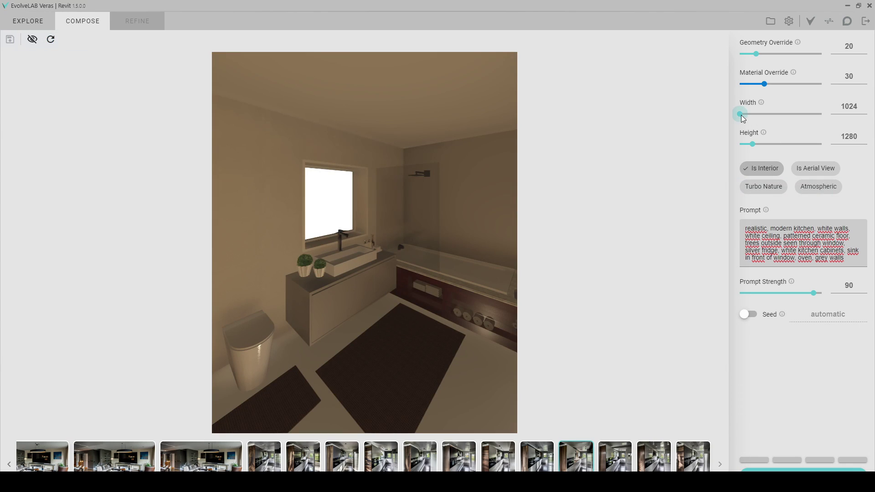
drag(741, 114, 740, 145)
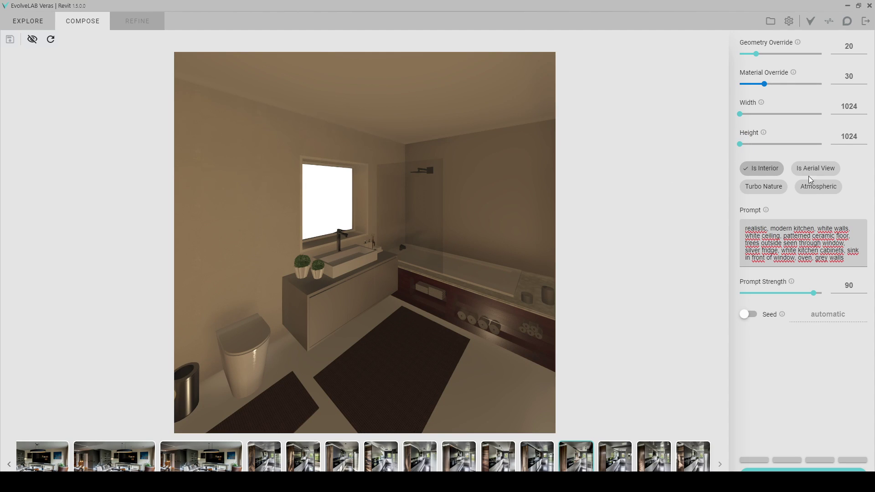
- Replace the prompt with "realistic, modern bathroom, white walls, white ceiling, wooden bathtub, forest outside seen through window"
click(802, 244)
key(ctrl+a)
key(Delete)
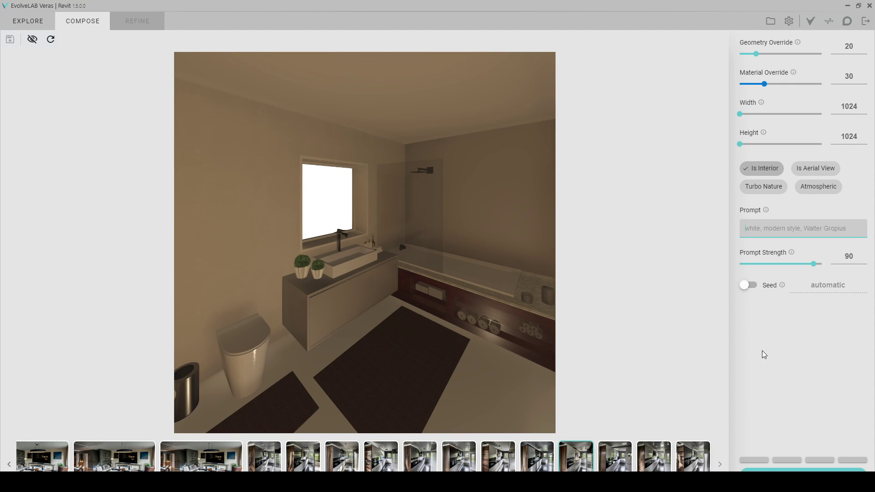
text(realist)
key(BackSpace)
key(BackSpace)
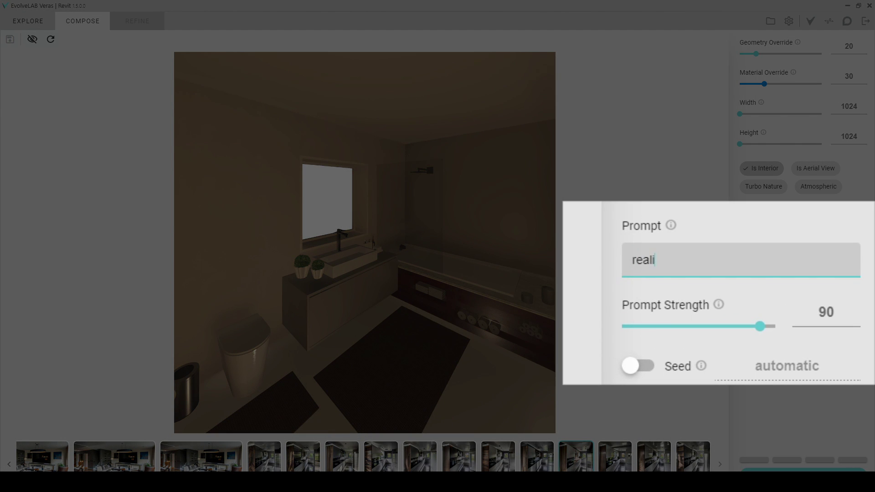
text(stic, modern bathroom)
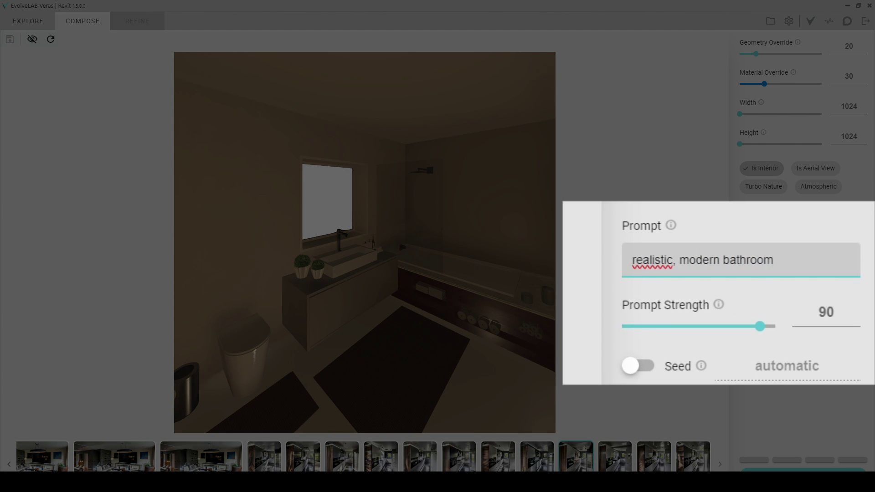
text(, white walls, white )
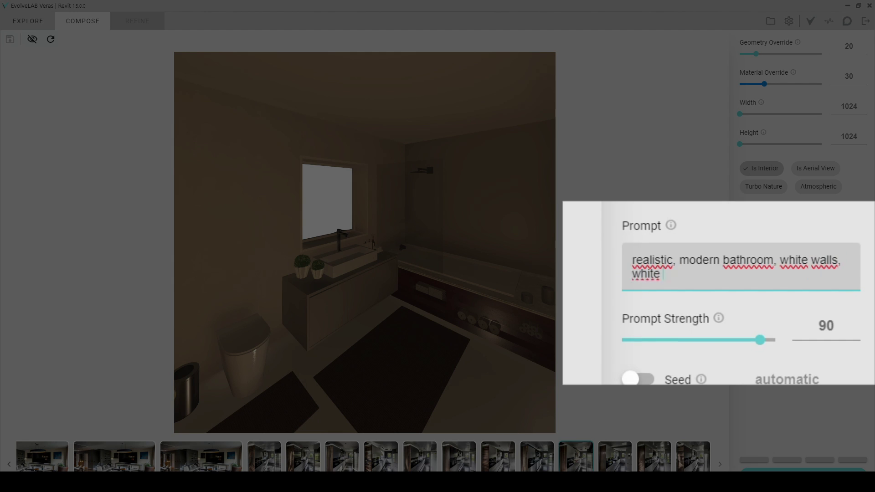
text(ceiling, wooden bathtub, fores)
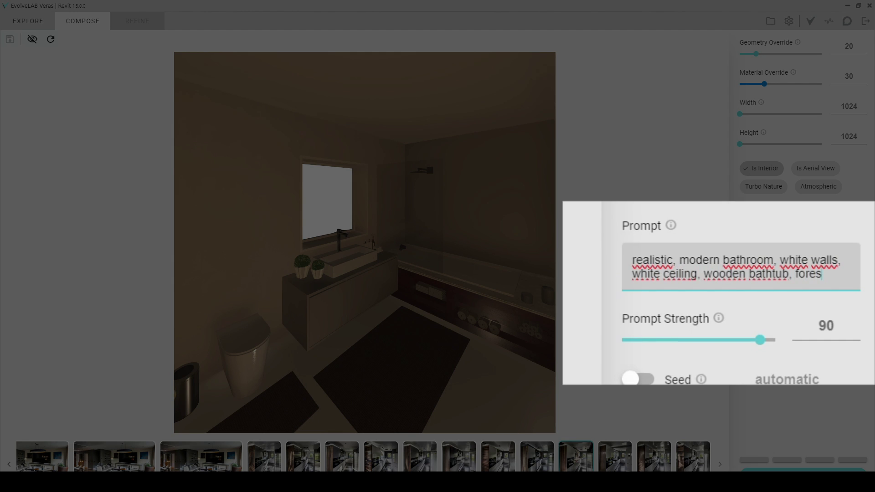
text(t outside seen through window)
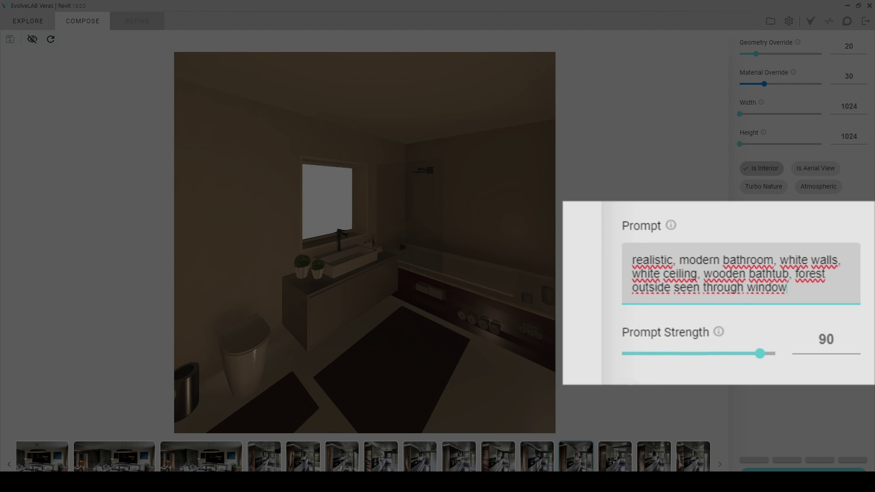
- Append "spotlight at ceiling, white carpets, black bin, grey massive cabinet, sunny day, white sink, textured tile floor" to the prompt and render the bathroom
text(, spotlight at ceiling)
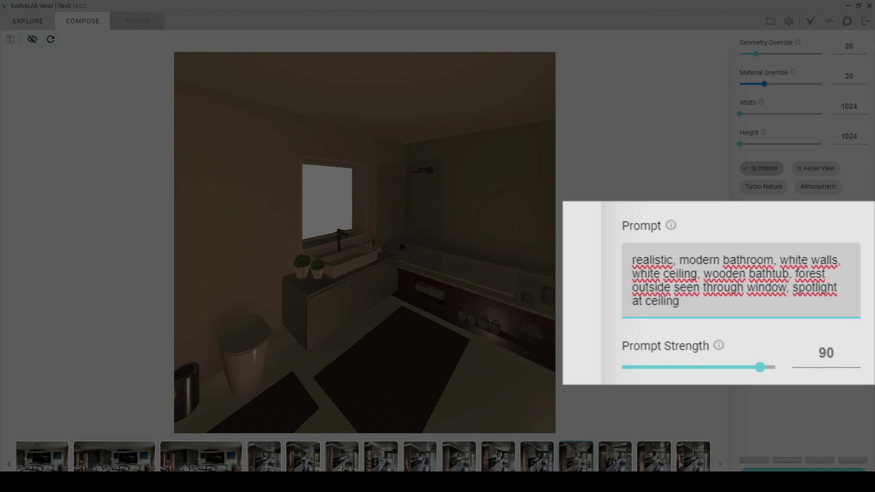
text(, white carpets, black bin)
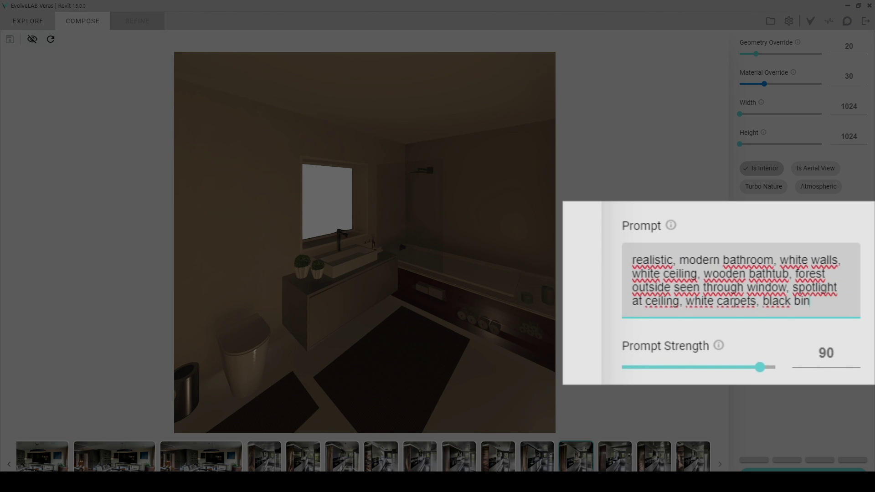
text(, grey massive cabinet, sunny day)
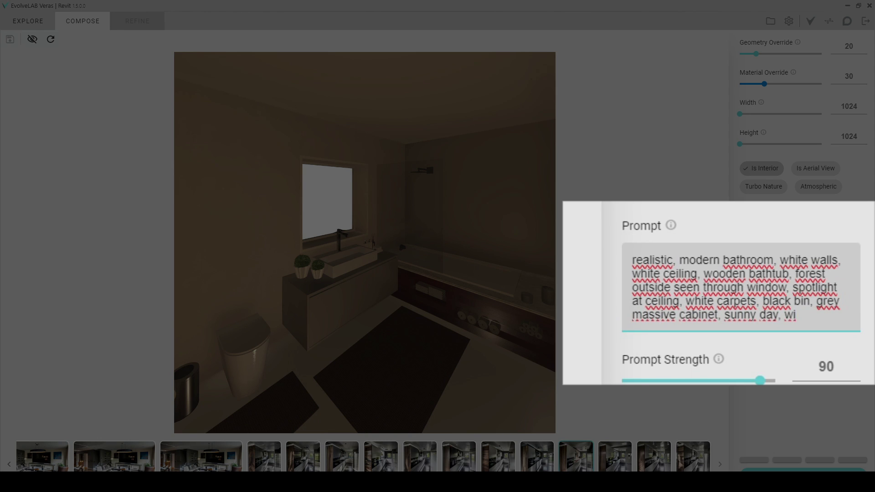
text(, white sink, textured tile floor)
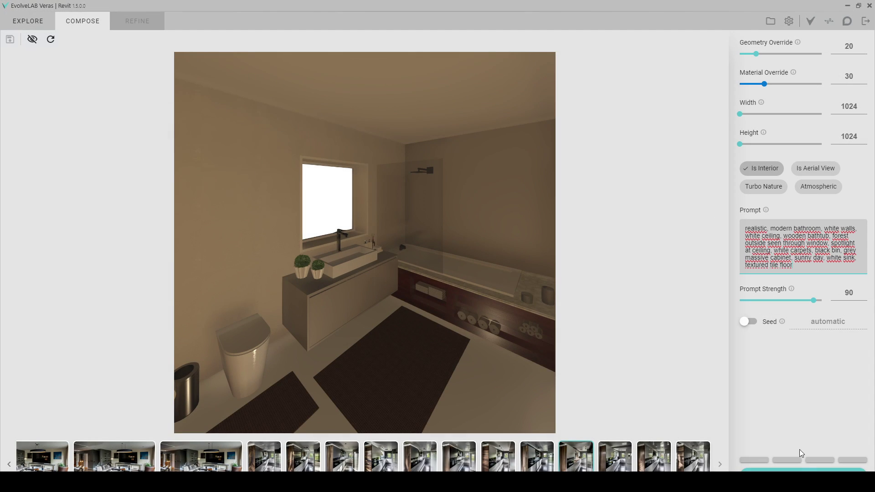
click(803, 470)
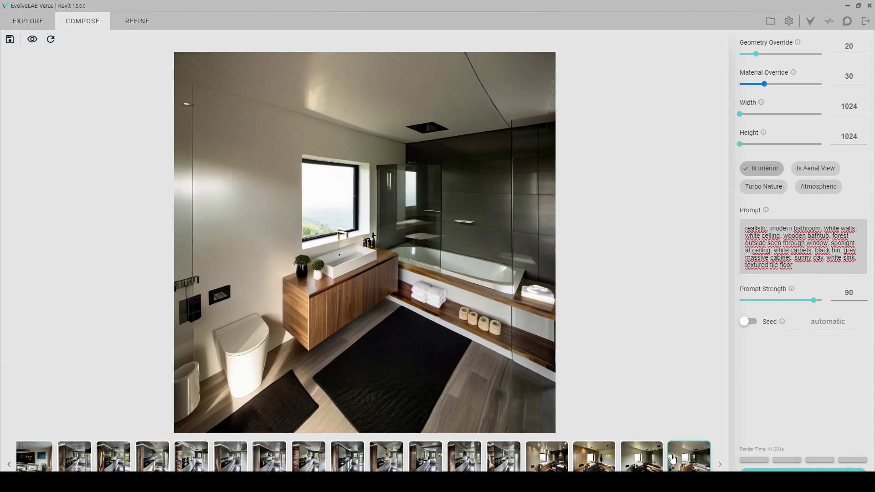
- Compare the bathroom renders and open the fourth from the end, with dark bath walls and a towel radiator, in Refine mode
click(653, 464)
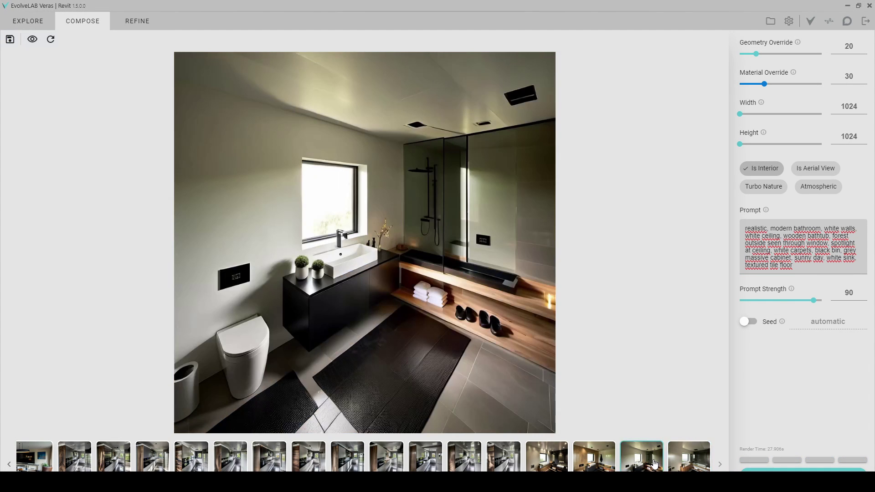
click(600, 468)
click(553, 469)
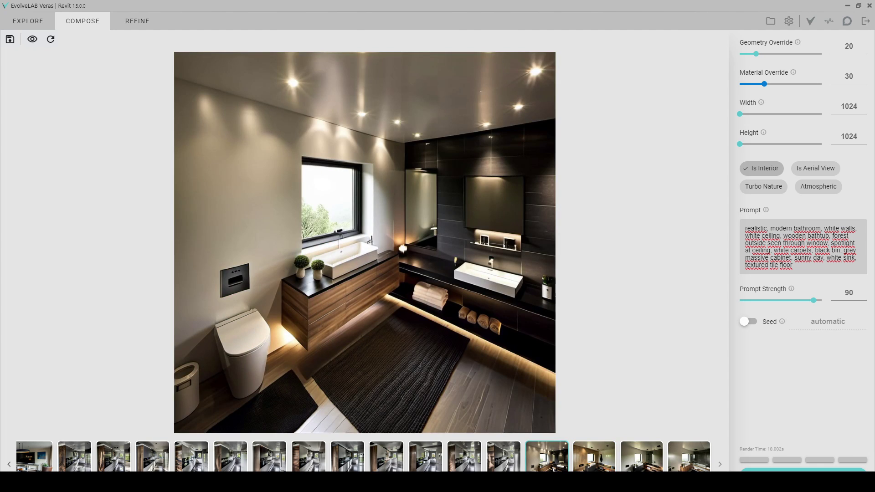
click(697, 469)
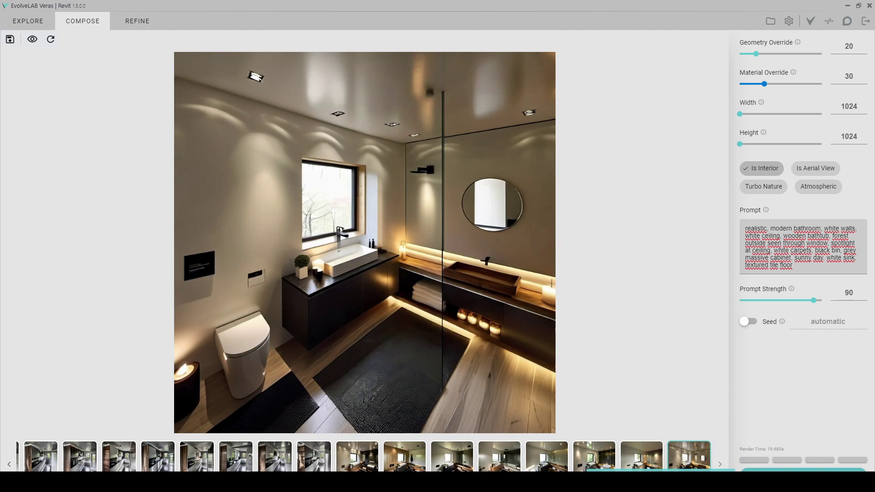
click(653, 463)
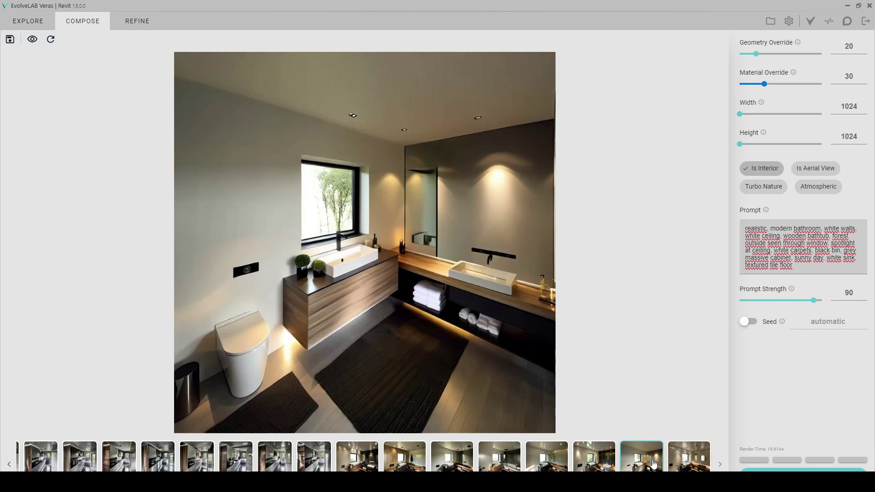
click(607, 468)
click(555, 466)
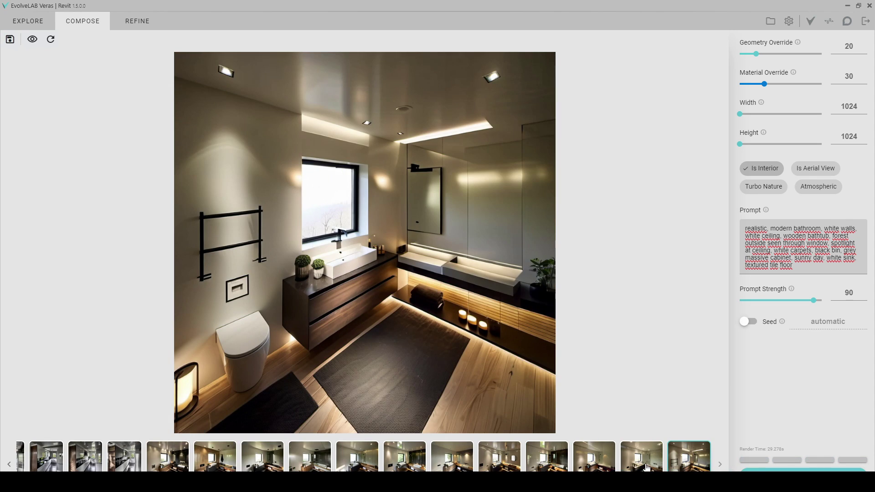
click(642, 463)
click(584, 469)
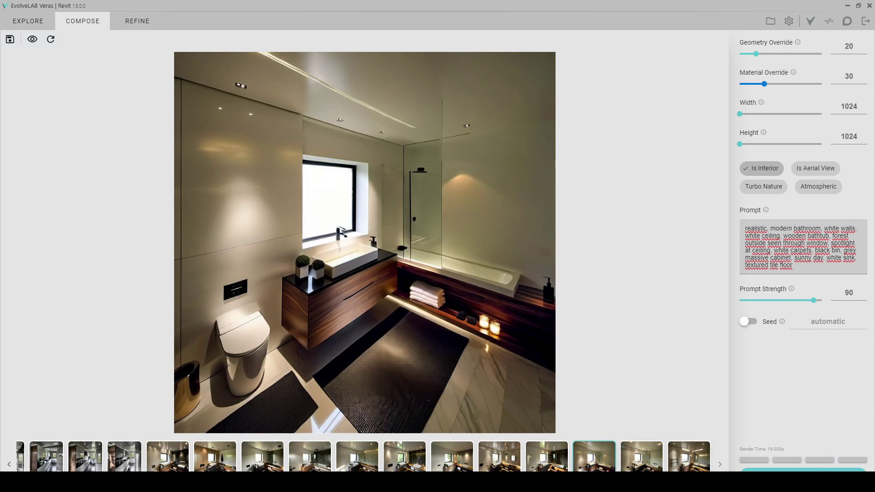
click(534, 469)
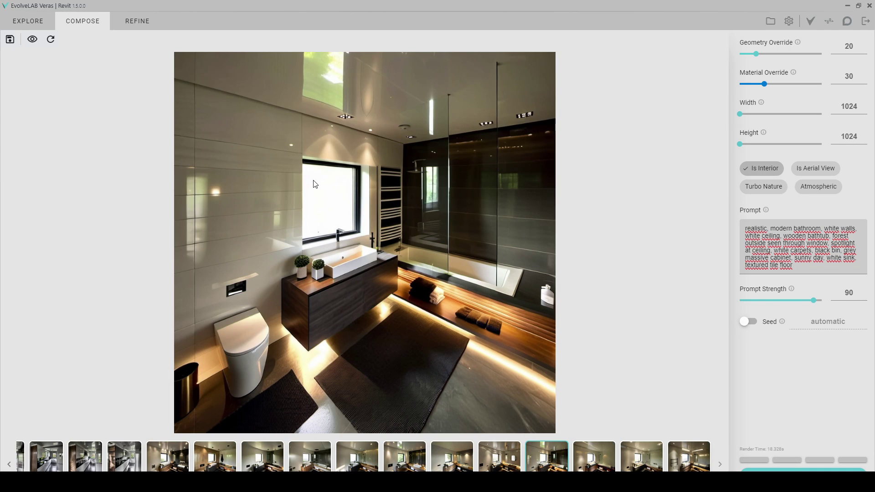
click(144, 20)
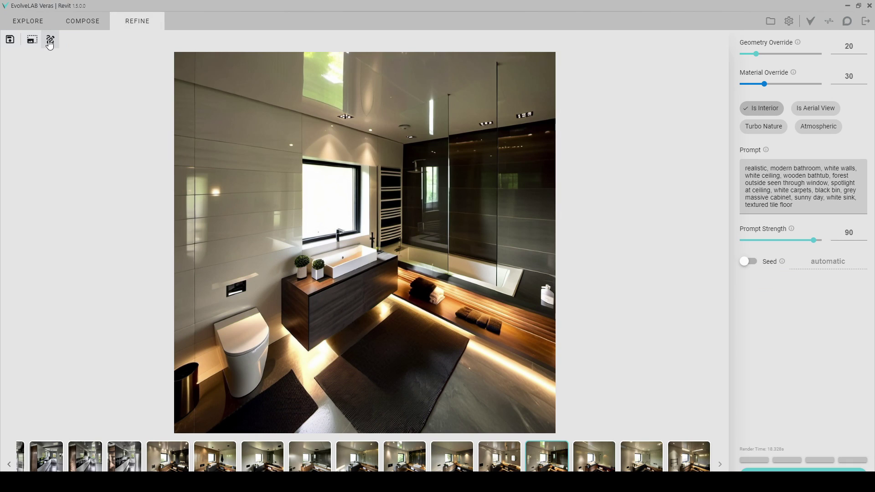
- Mask the bathroom window's glass and re-render it with the prompt "trees outside seen through window"
mouse_move(302, 164)
mouse_down()
mouse_move(303, 248)
mouse_move(354, 237)
mouse_move(356, 171)
mouse_move(304, 163)
mouse_up()
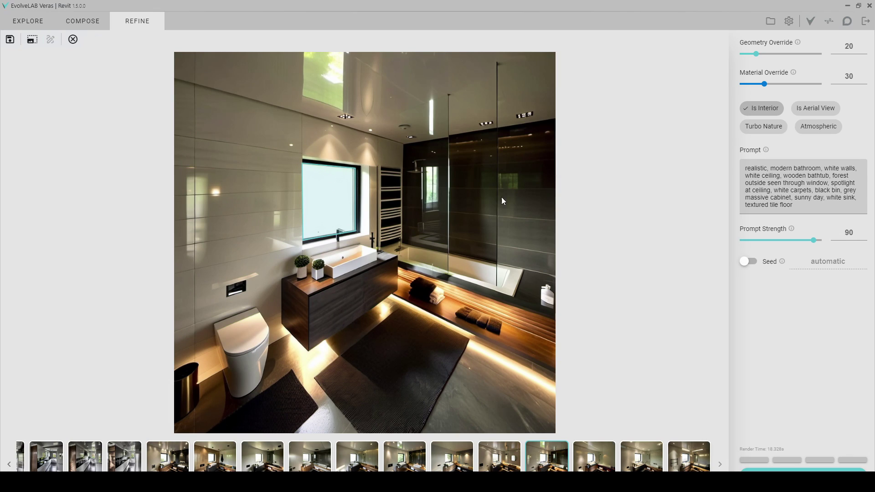
drag(825, 209, 727, 160)
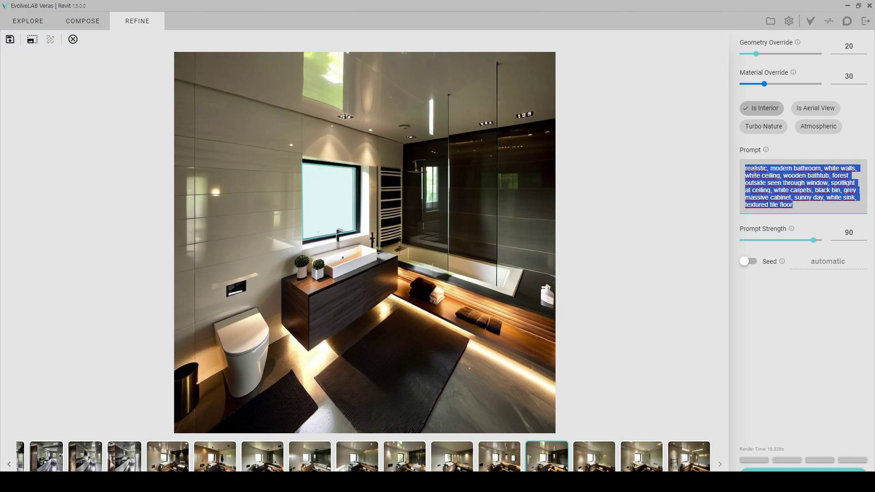
text(fore)
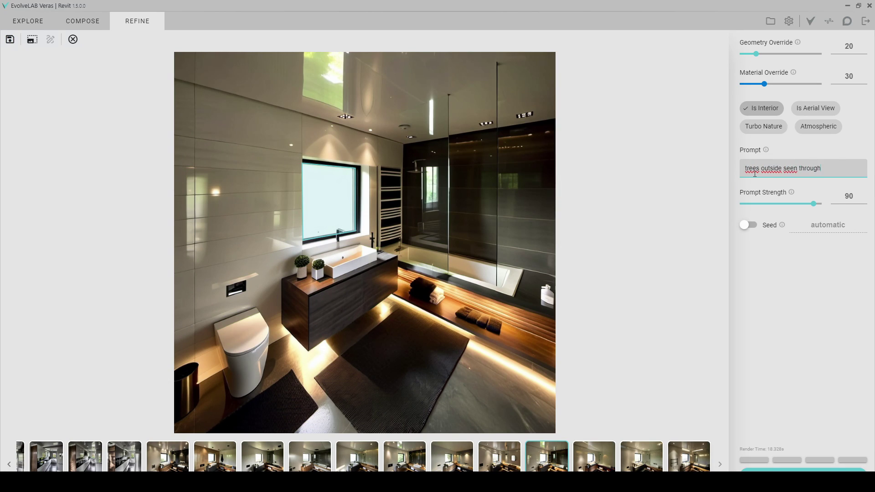
text( window)
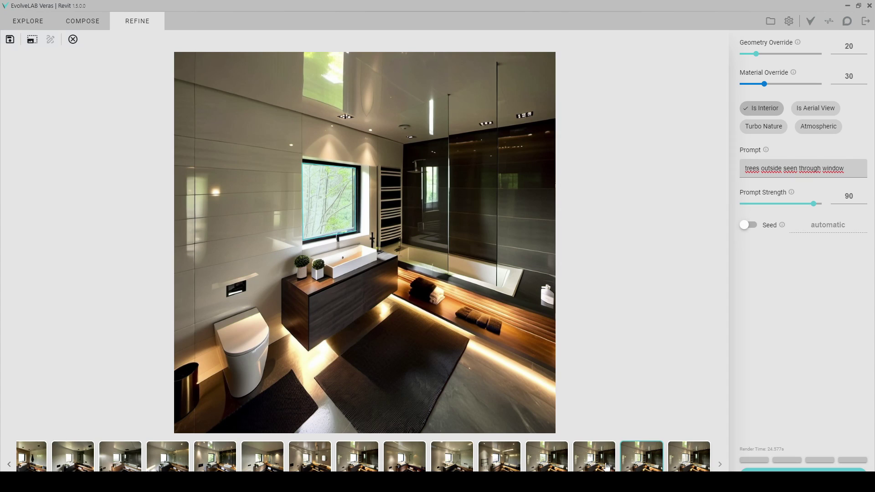
- Compare the last four window renders, clear the window mask, and select the second render from the end
click(551, 468)
click(586, 469)
click(629, 467)
click(686, 467)
click(73, 39)
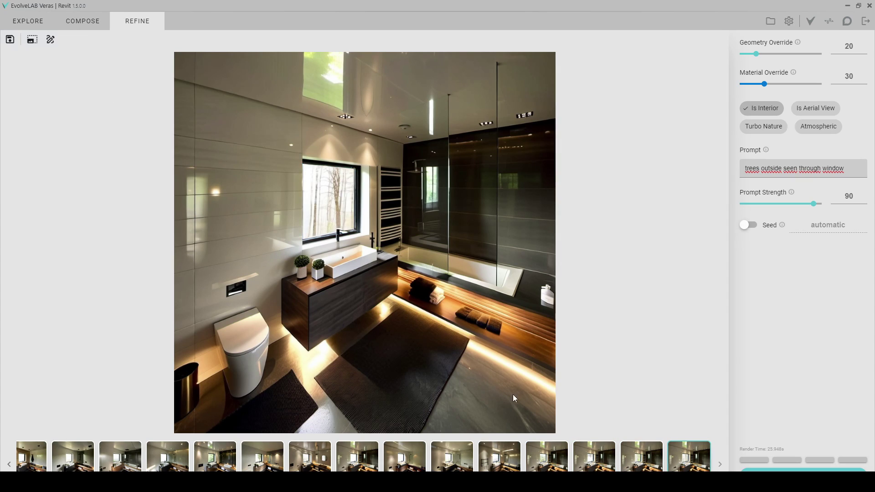
click(645, 465)
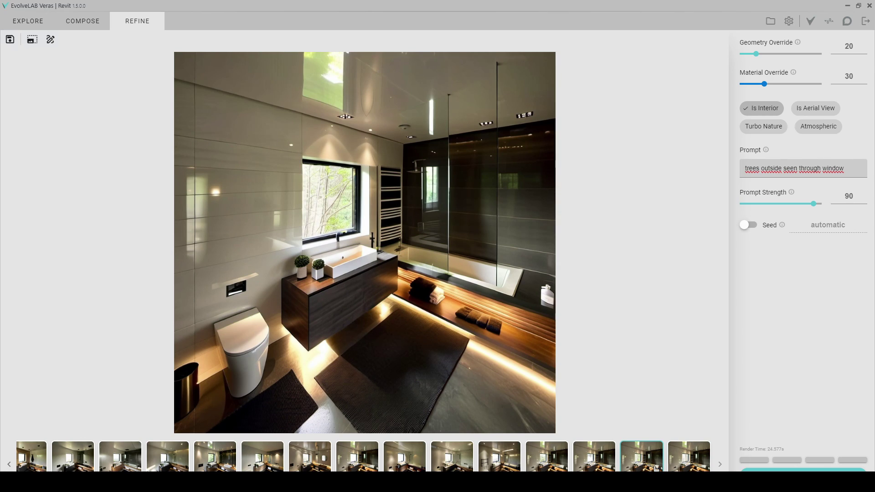
- Switch to Revit's children's room 3D view and load it as the refreshed preview in Veras Compose mode
click(849, 6)
click(426, 84)
mouse_move(548, 484)
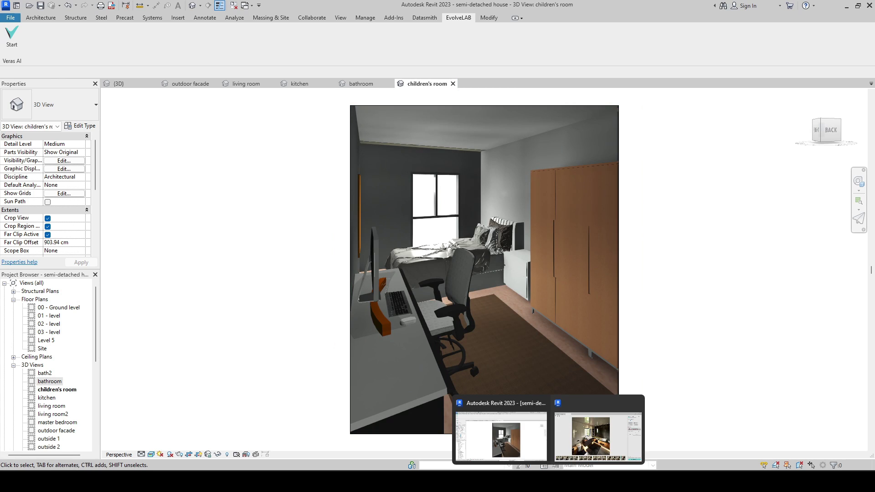
click(581, 438)
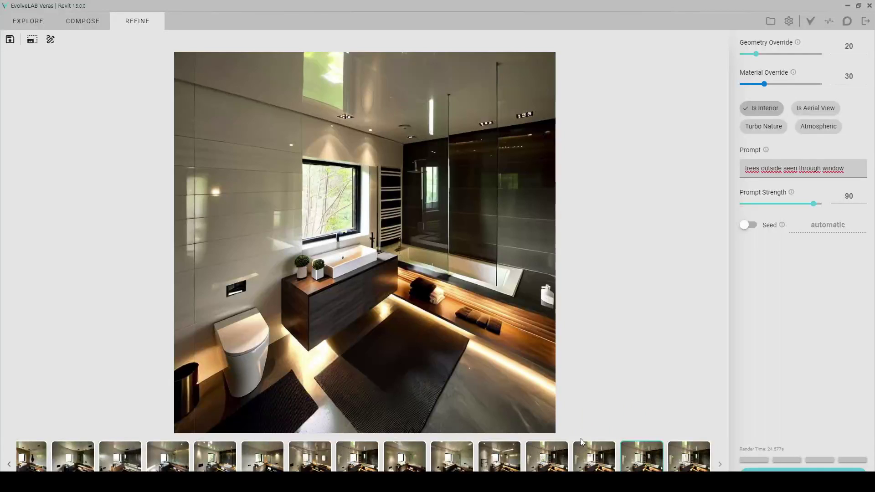
click(82, 23)
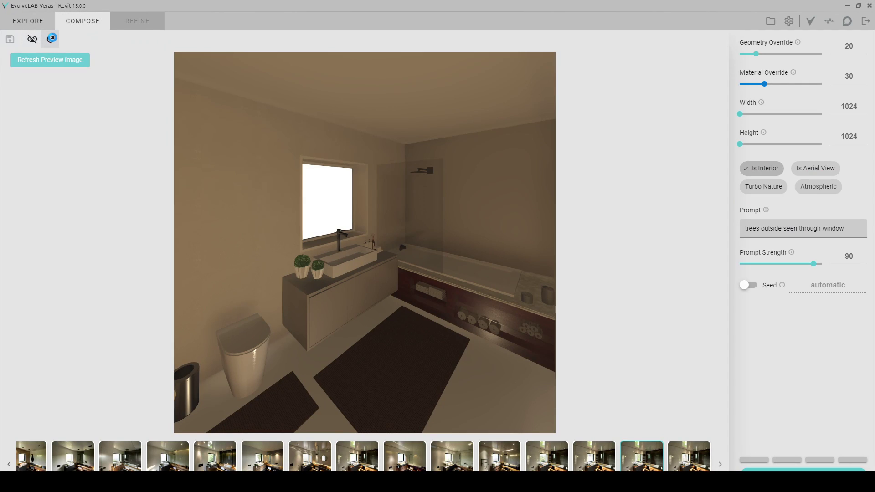
click(52, 38)
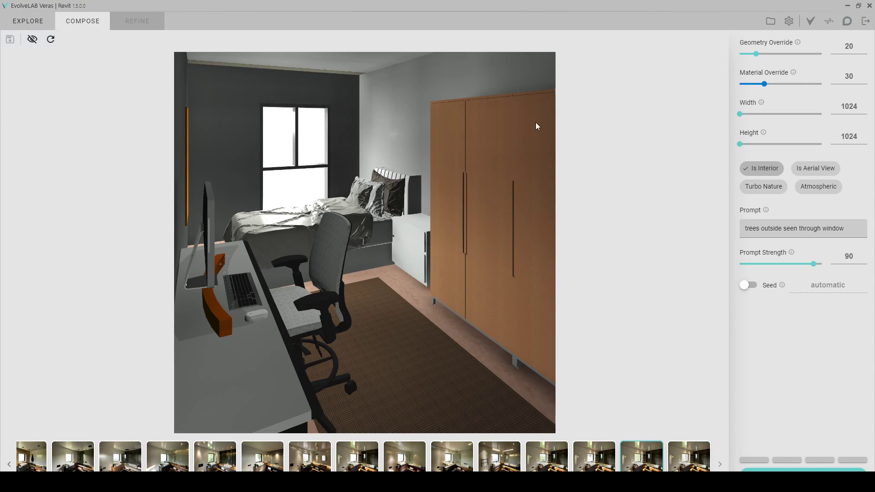
- Set the render height to 1152 and replace the prompt with "realistic, modern child room, single bed, forest outside seen through window"
drag(740, 144, 748, 146)
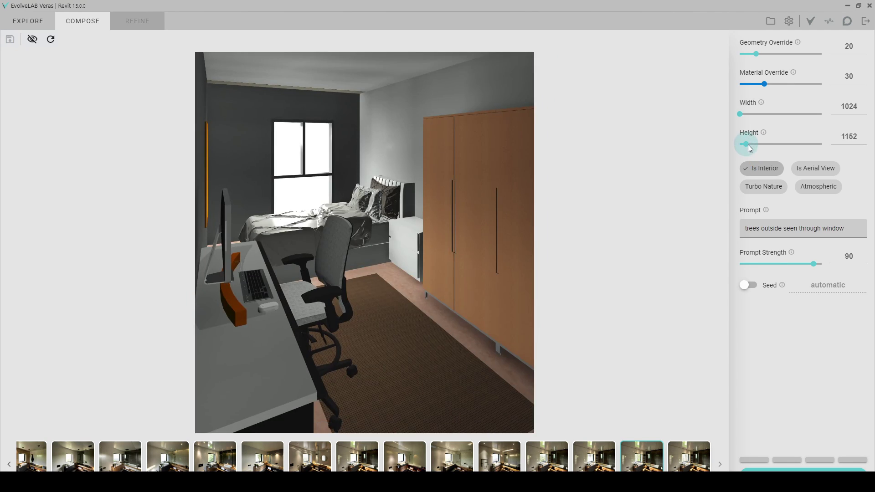
key(Tab)
key(Tab)
key(Tab)
key(Tab)
key(Tab)
key(Tab)
key(Tab)
key(Tab)
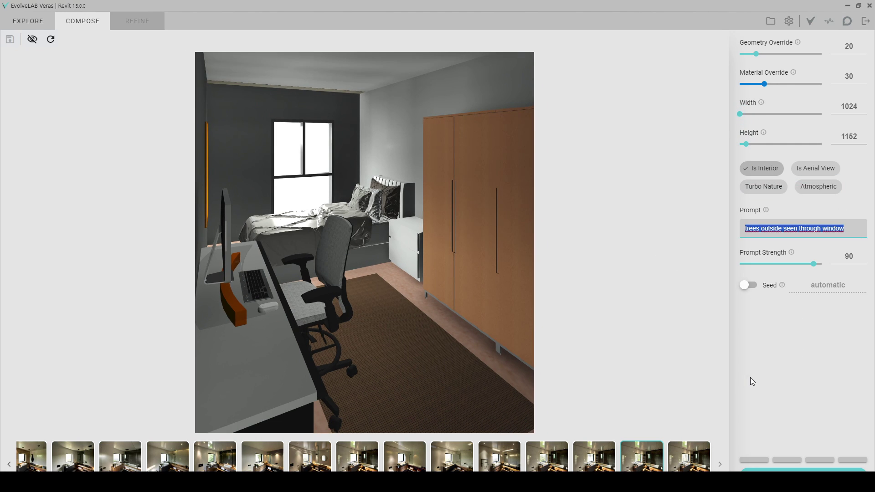
key(BackSpace)
text(realistic, modern)
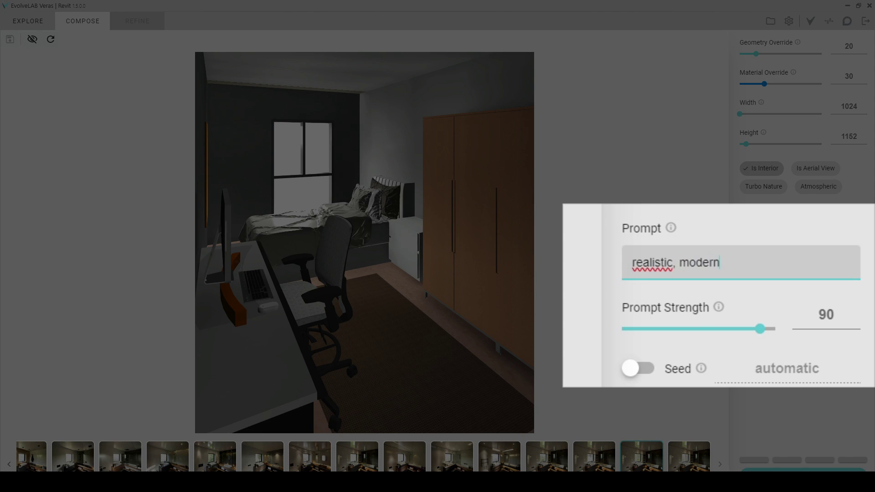
text( child room, single bed, fore)
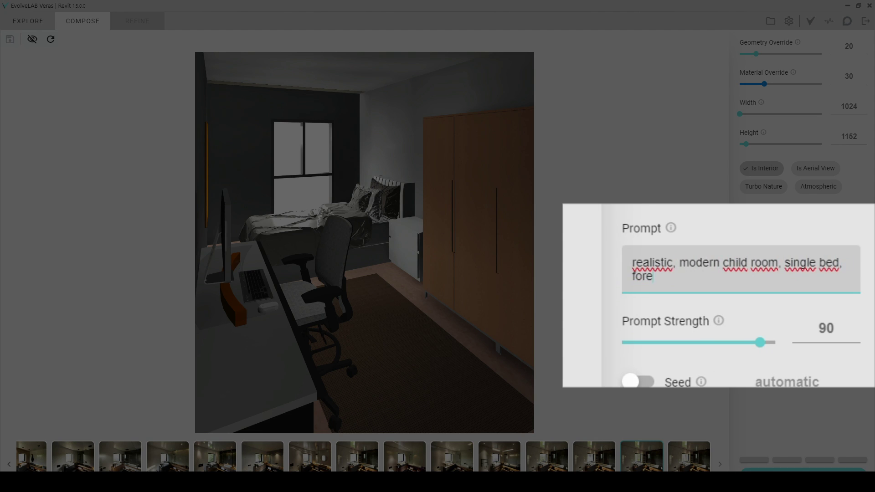
text(st outside seen through window)
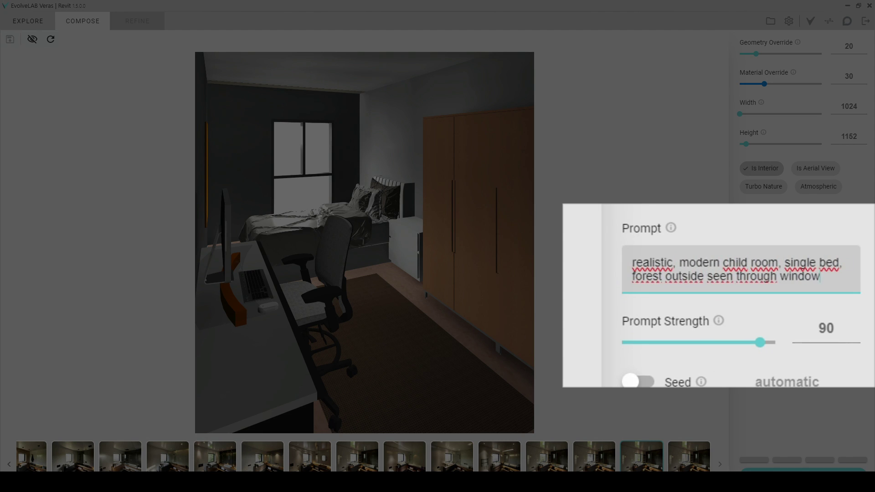
- Append "wooden wardrobe, desk, computer on the desk, working chair, grey carpet, white ceiling" to the prompt and render the children's room
text(, wooden wardrobe, desk)
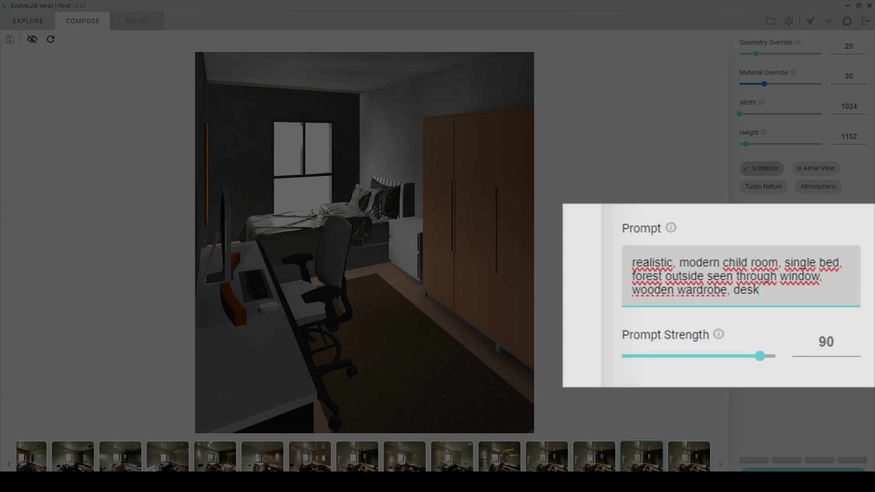
text(, computer on the dest)
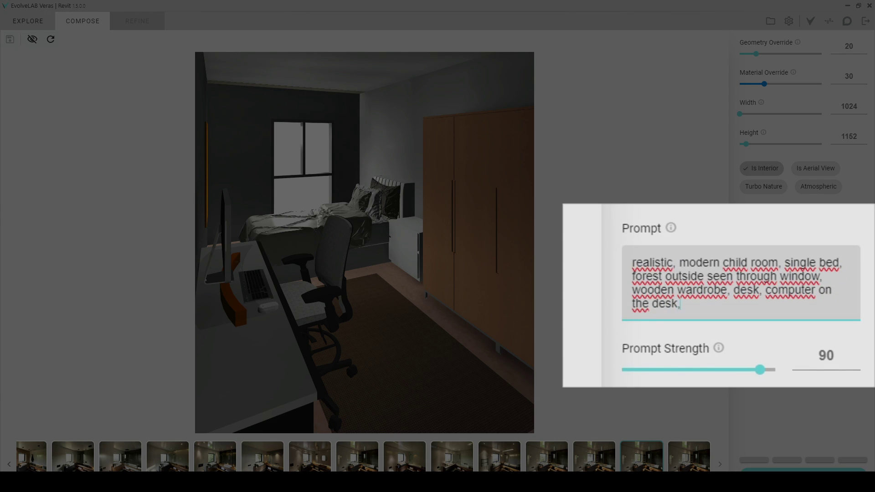
text(, working chair, grey carpet )
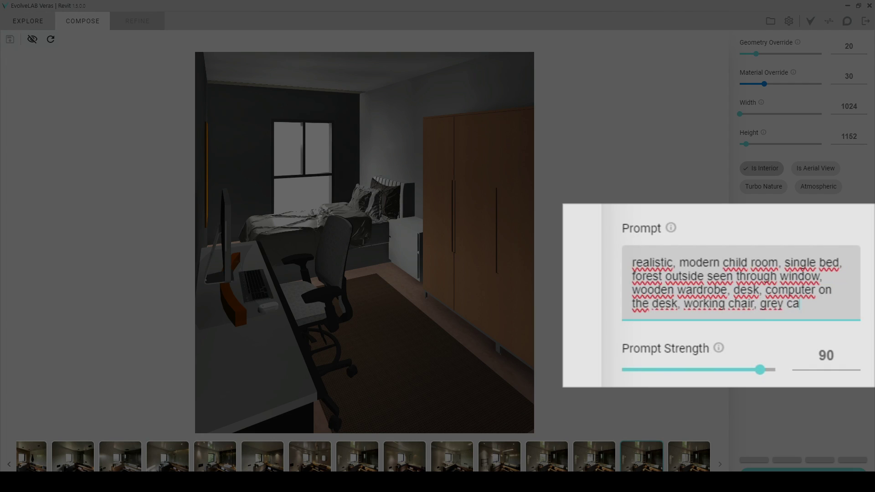
text(white ceiling)
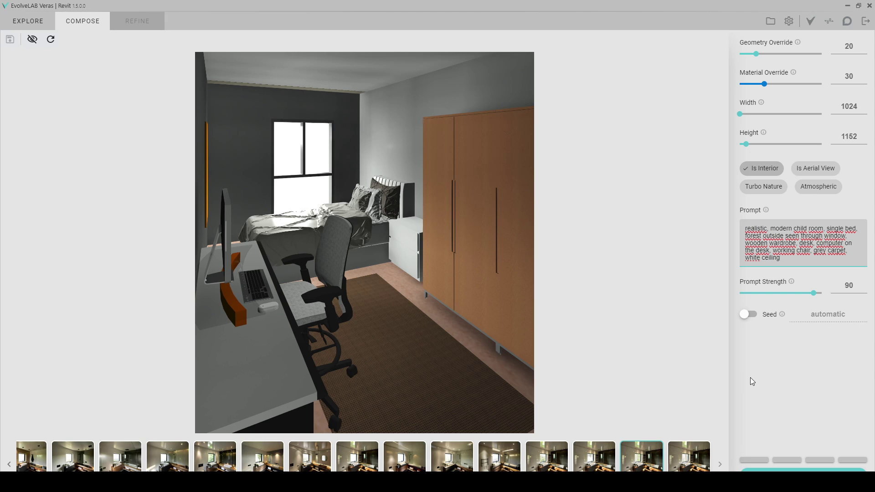
click(784, 470)
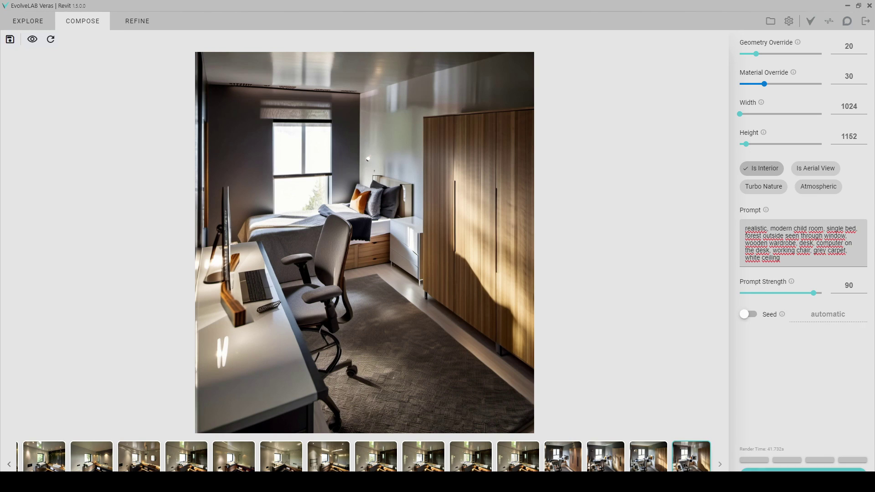
- Compare the four children's room renders and open the third from the end, with the pale wood wardrobe, in Refine mode
click(650, 466)
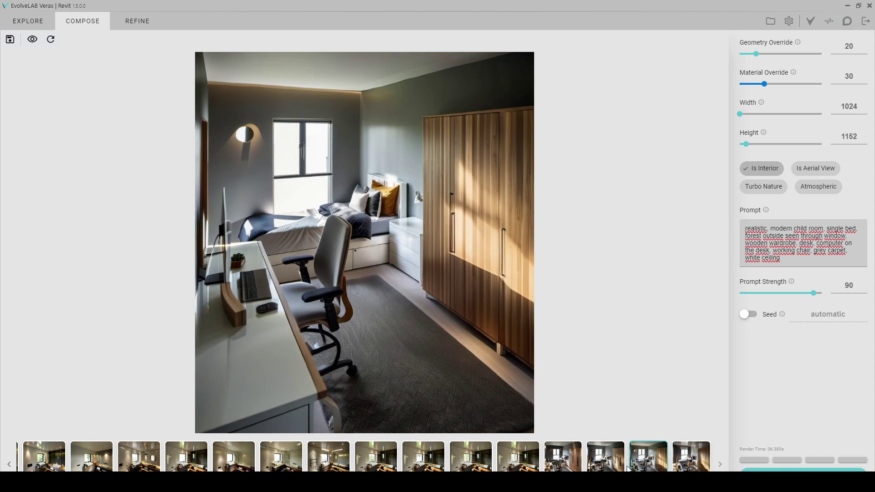
click(610, 467)
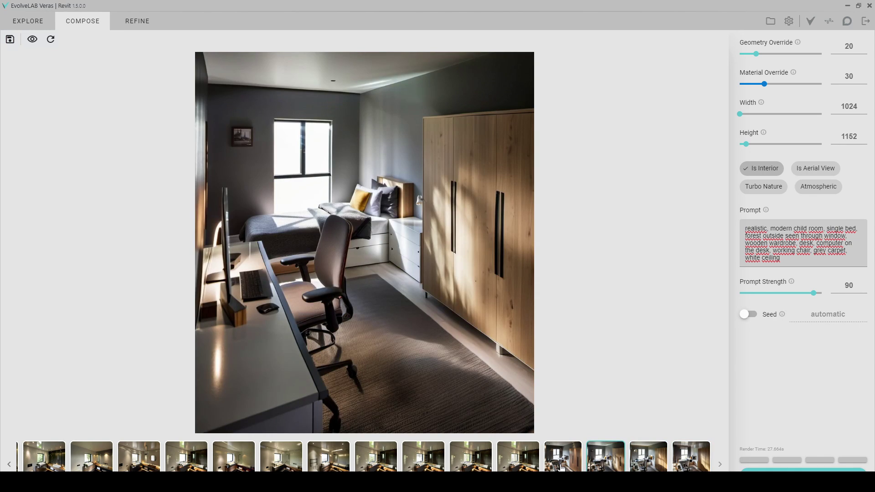
click(562, 467)
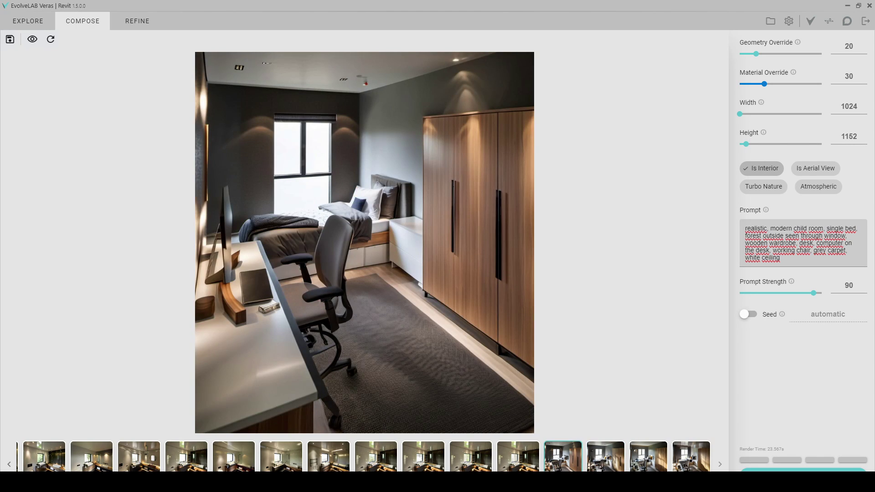
click(599, 468)
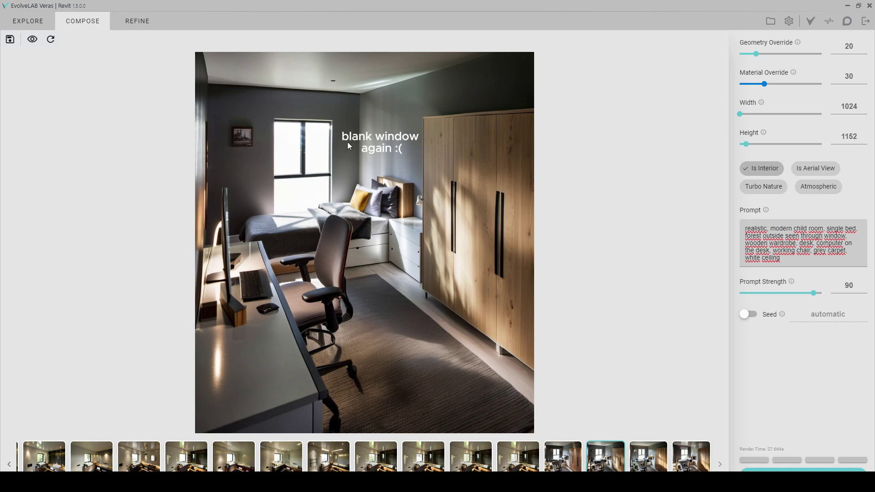
click(131, 23)
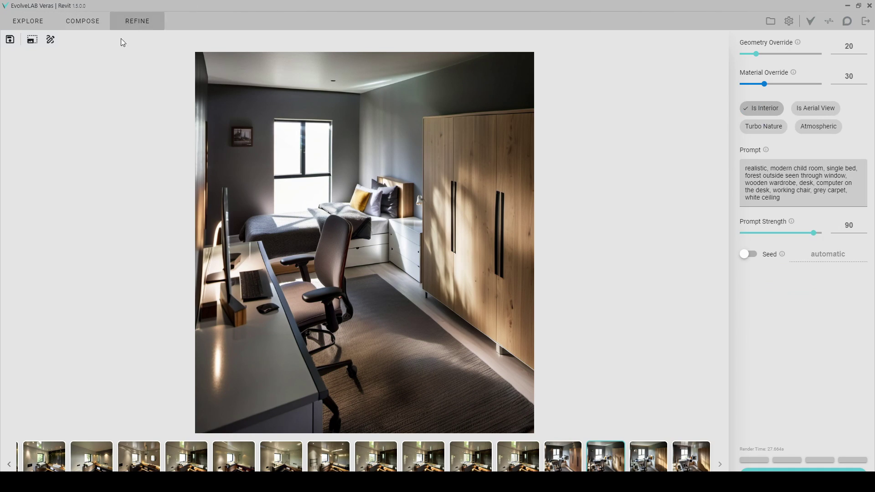
- Mask the children's room window's glass with a closed outline that follows the bed's edge along its base
click(50, 39)
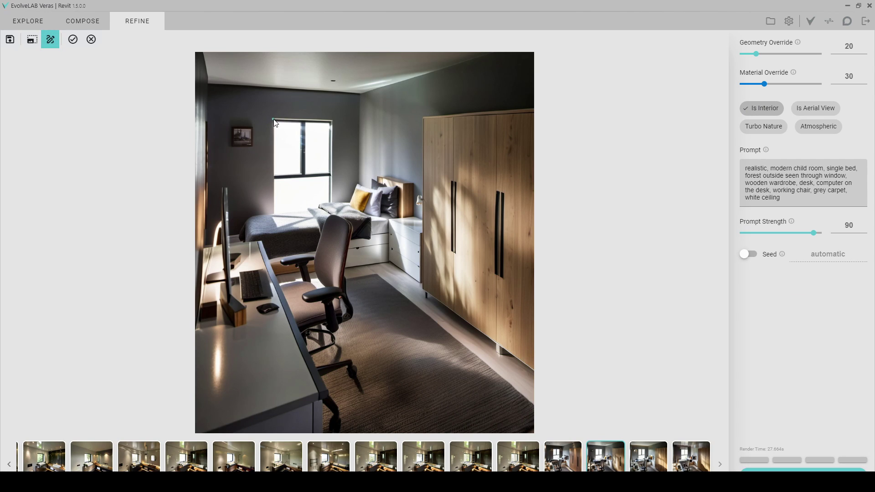
click(273, 215)
click(330, 204)
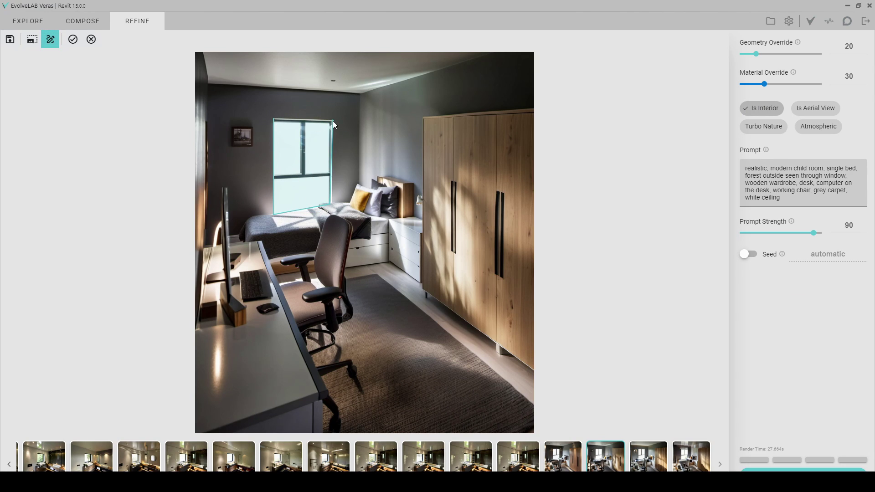
click(275, 120)
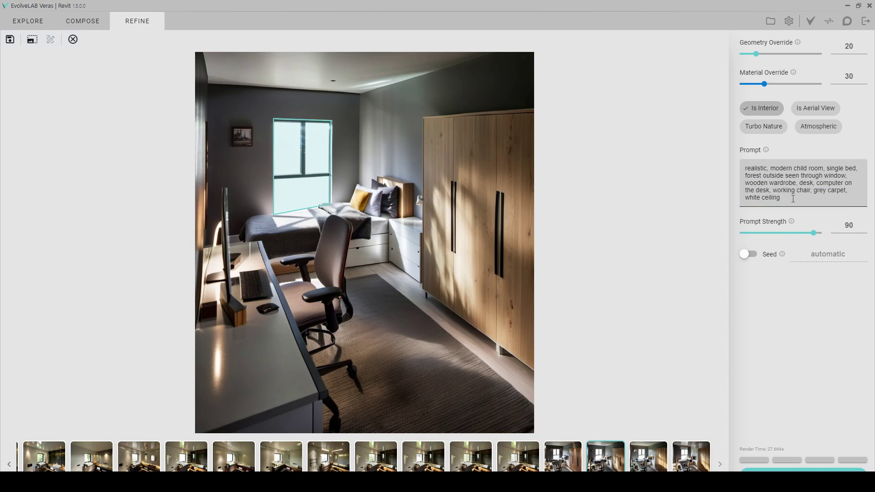
- Shorten the prompt to "forest outside seen through window" and re-render the masked window
drag(781, 198, 745, 183)
key(BackSpace)
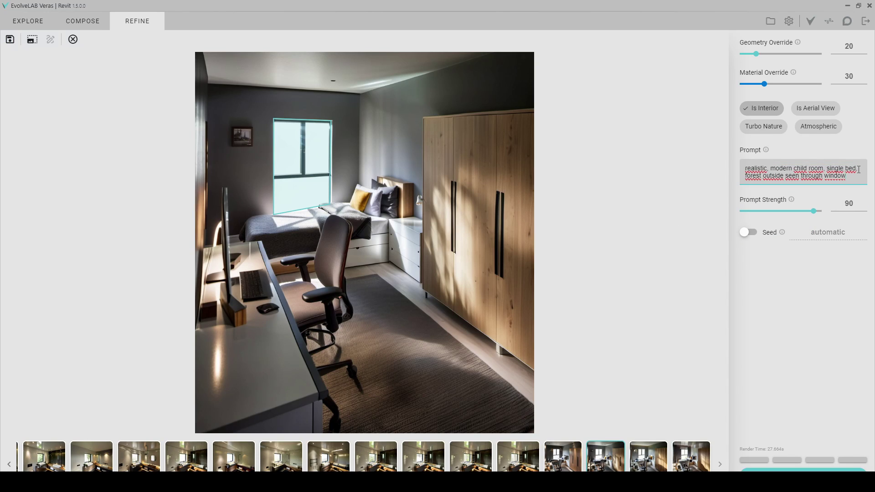
drag(858, 170, 745, 169)
key(BackSpace)
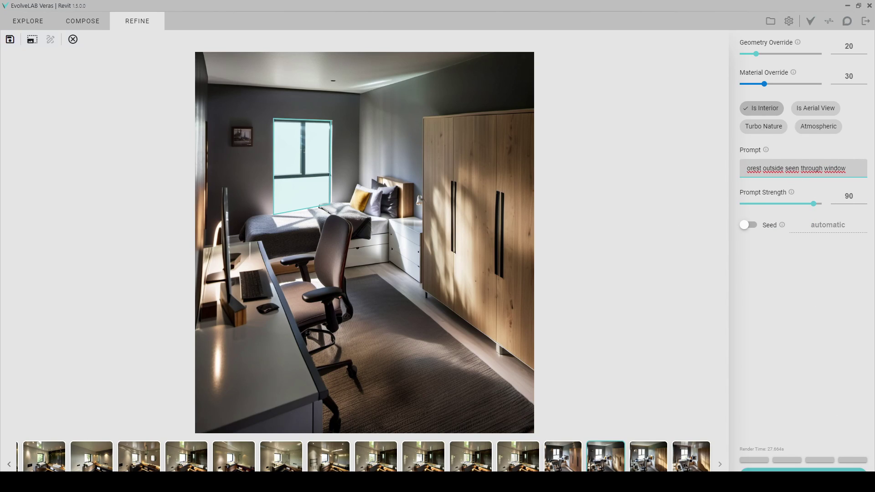
text(f)
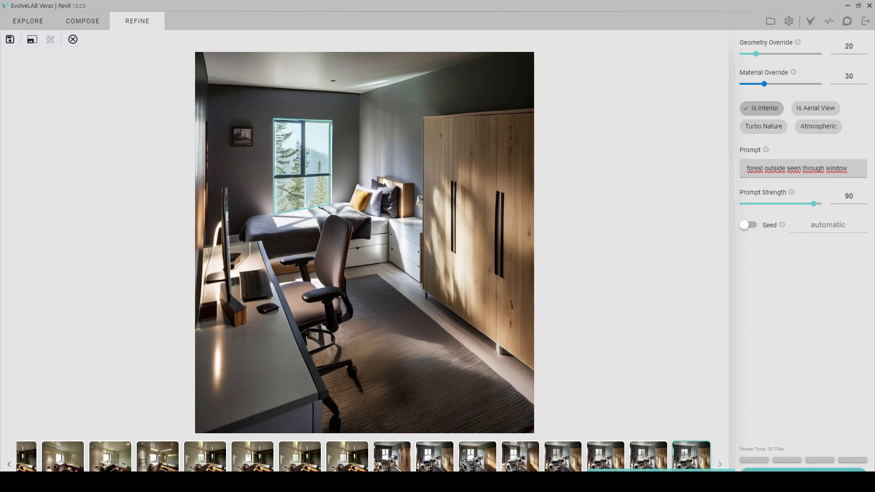
- Clear the window mask, compare the last four forest-window renders, and select the second from the end
click(72, 39)
click(655, 460)
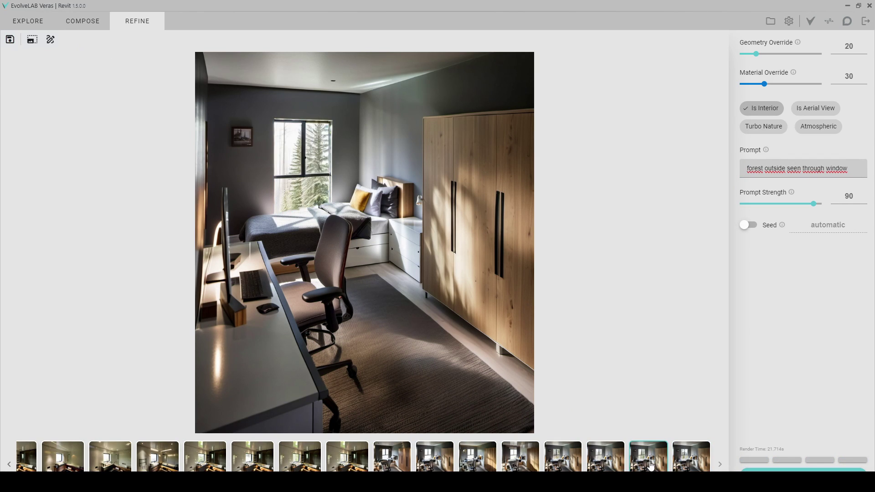
click(602, 468)
click(565, 467)
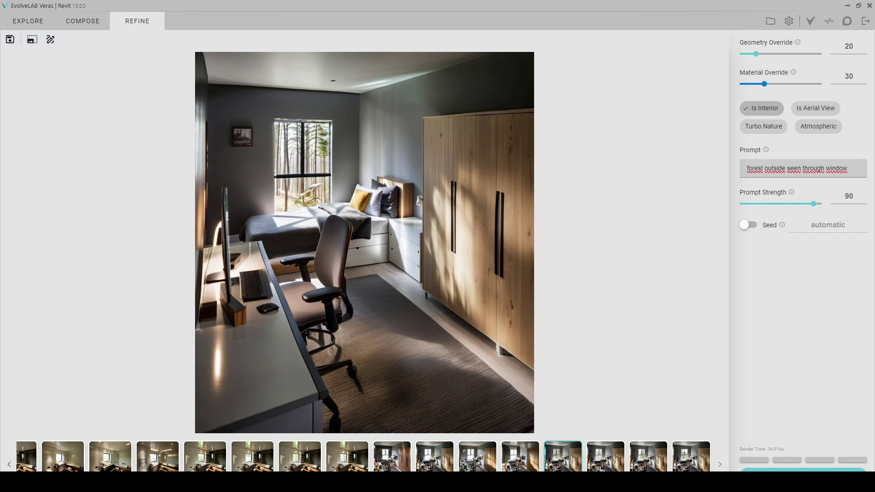
click(602, 470)
click(635, 468)
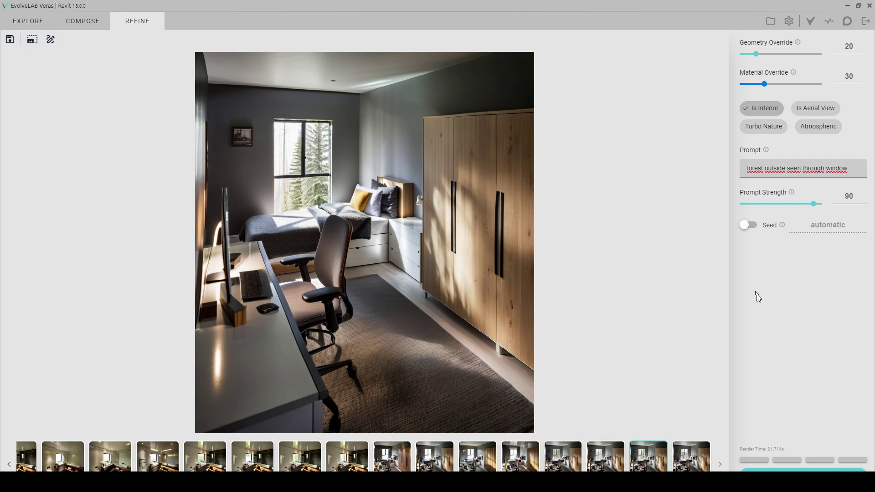